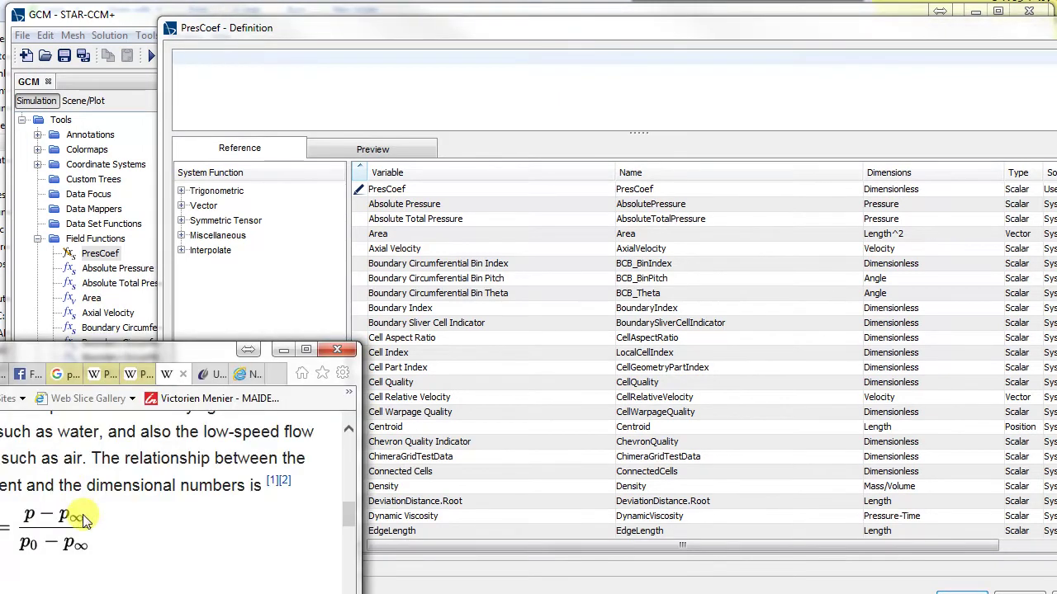
# Step: Enter (${Pressure}+8.739348E-1) as the numerator of the PresCoef field function definition
pyautogui.click(310, 97)
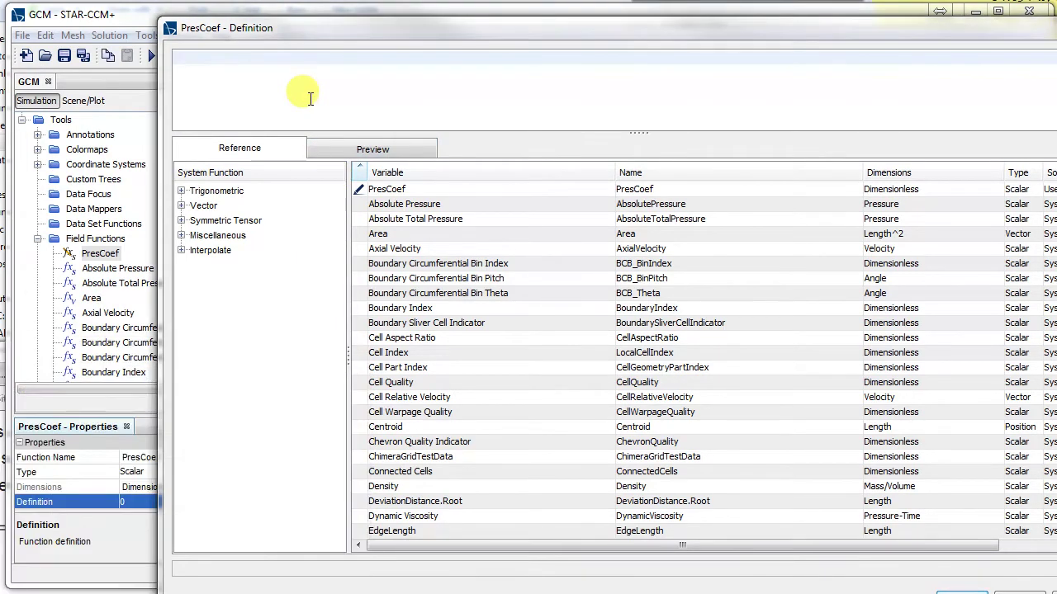
pyautogui.write('(')
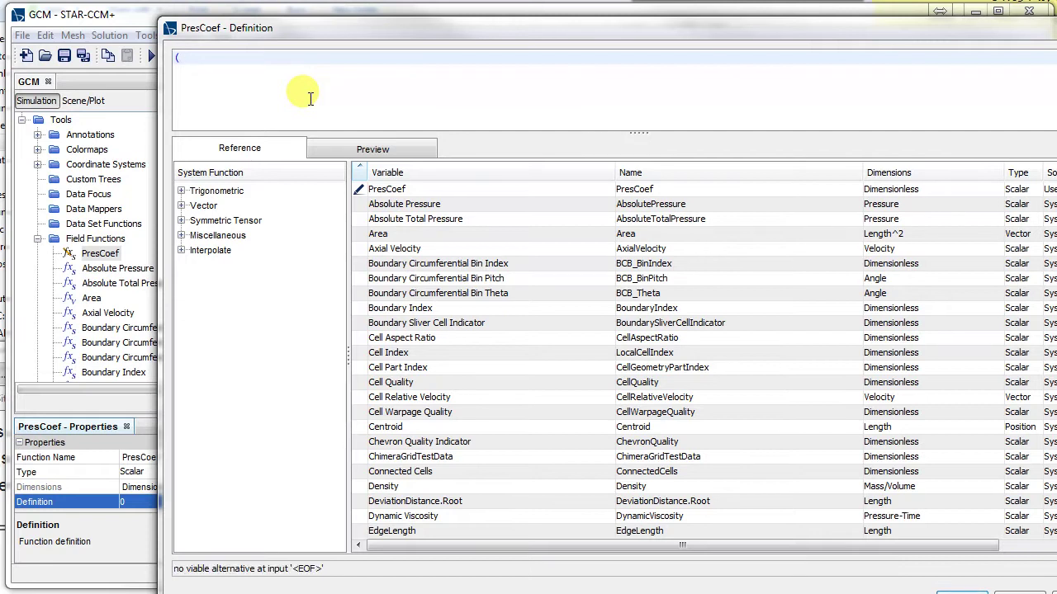
pyautogui.write('pressure')
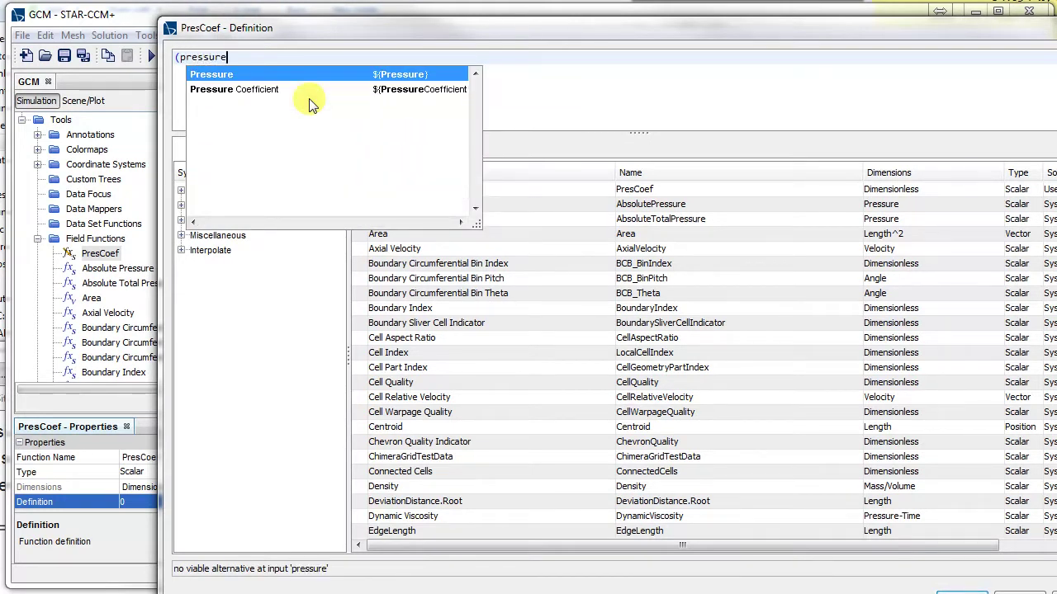
pyautogui.press('Return')
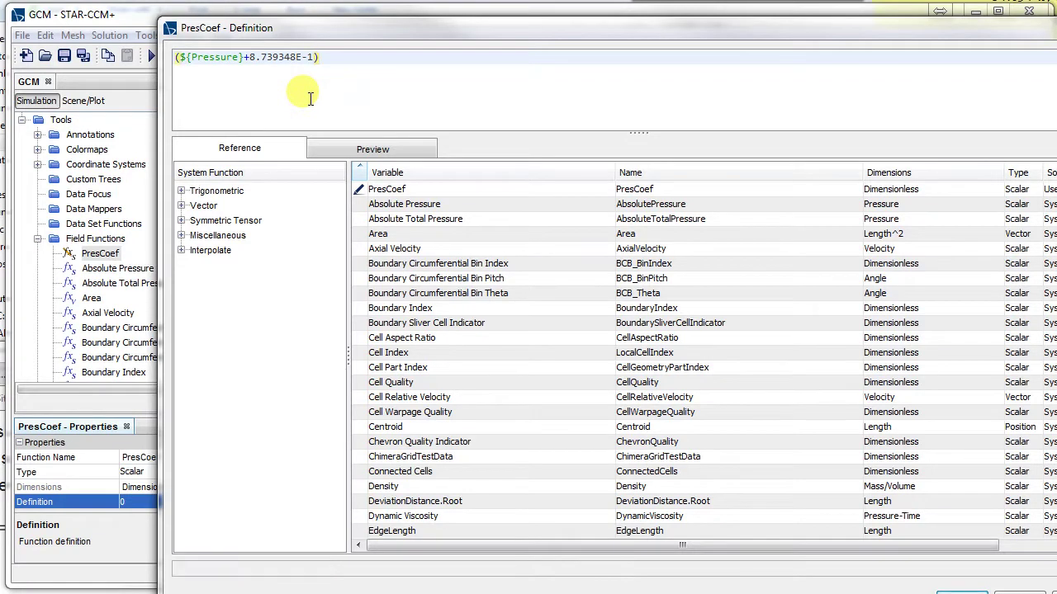
# Step: Divide the PresCoef expression by (1.295536E2+8.739348E-1) and accept the definition
pyautogui.write('(')
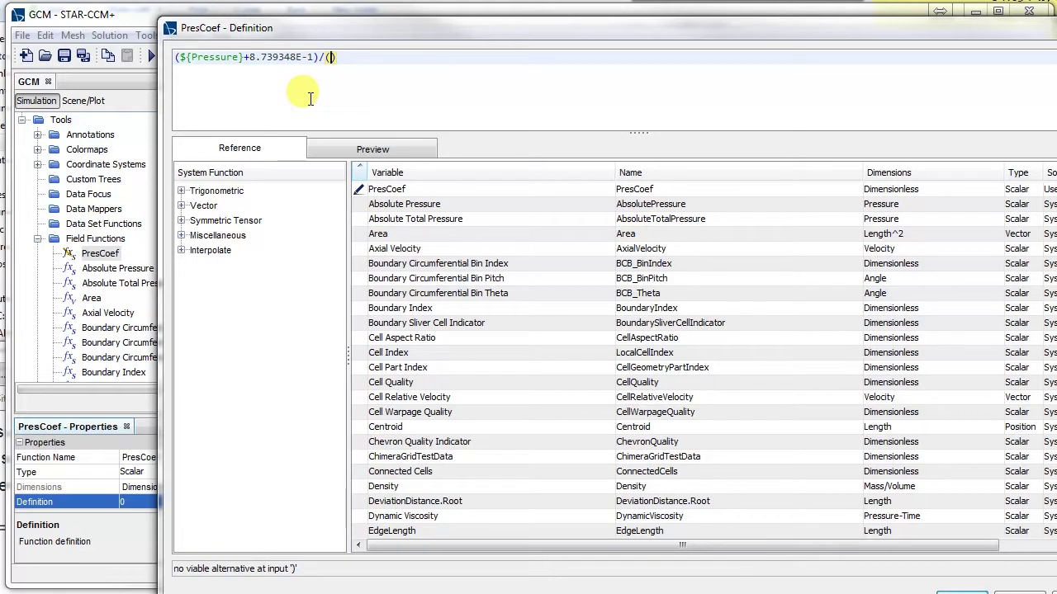
pyautogui.click(10, 355)
pyautogui.click(398, 62)
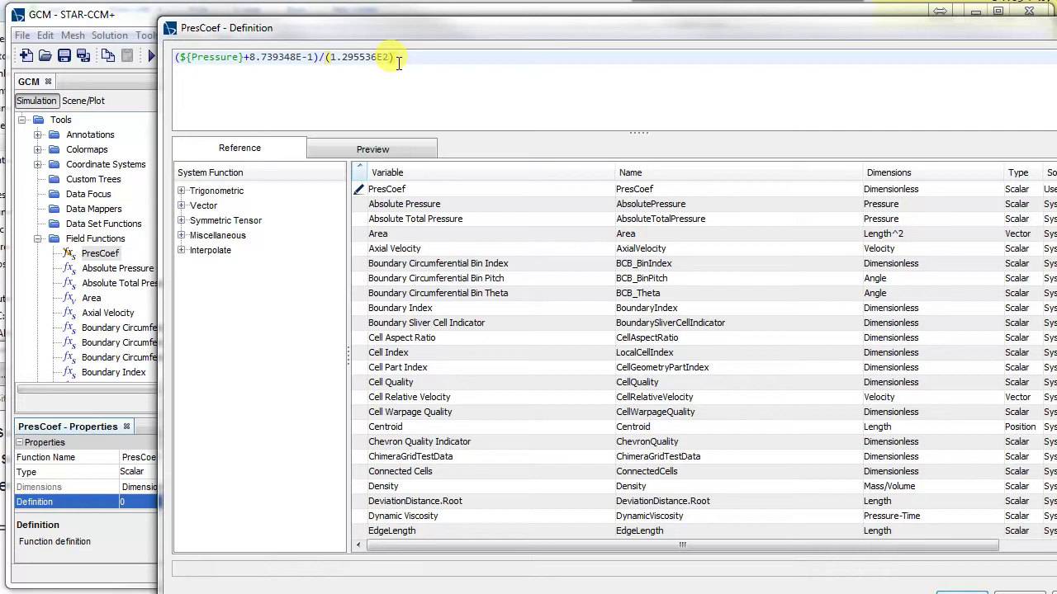
pyautogui.write(')')
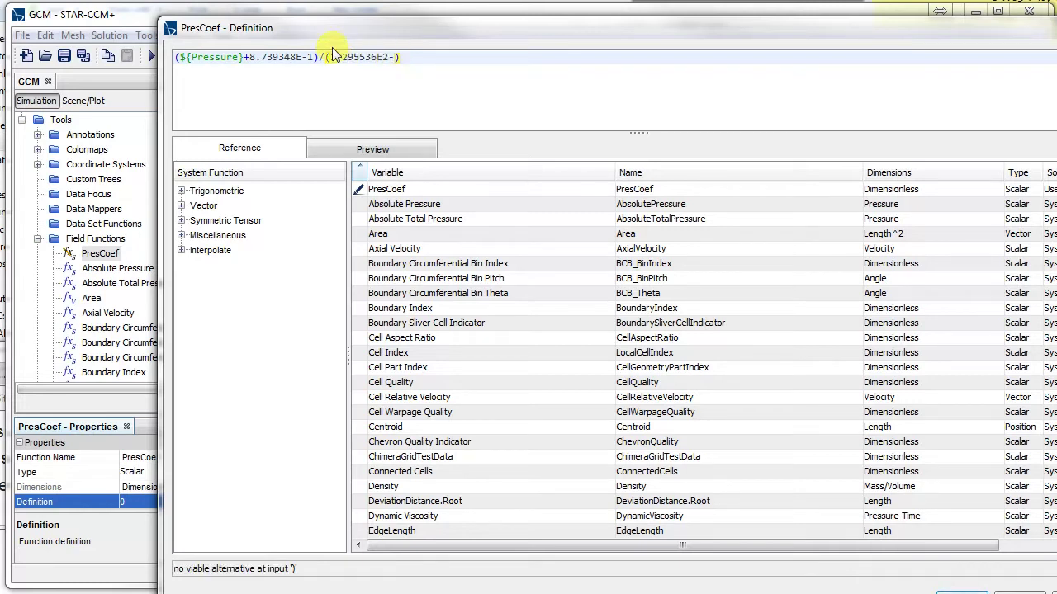
pyautogui.moveTo(316, 59)
pyautogui.mouseDown()
pyautogui.moveTo(245, 59)
pyautogui.moveTo(314, 58)
pyautogui.mouseUp()
pyautogui.hotkey('ctrl', 'c')
pyautogui.click(396, 59)
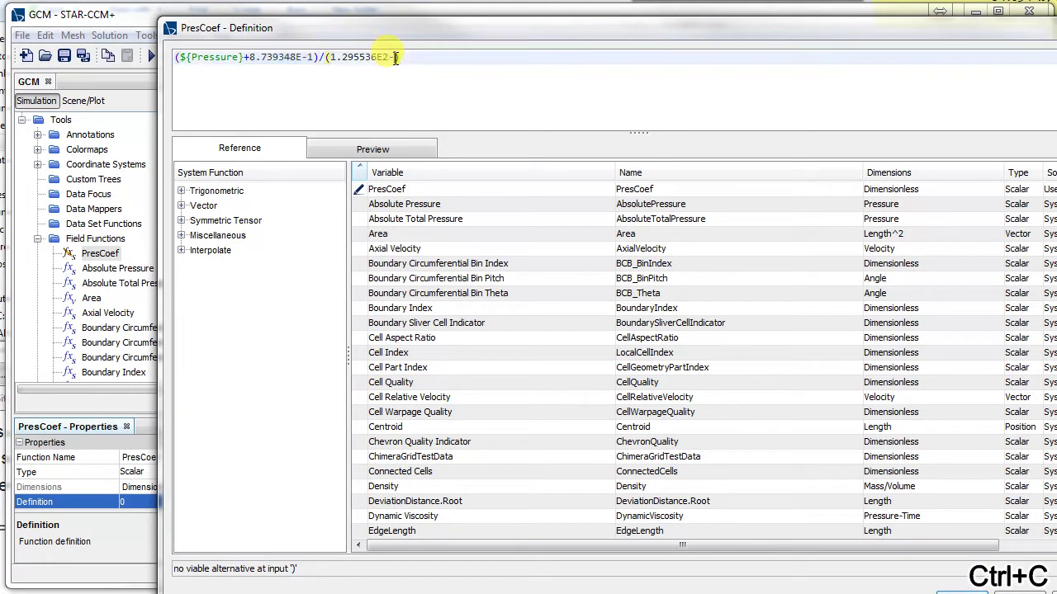
pyautogui.press('BackSpace')
pyautogui.hotkey('ctrl', 'v')
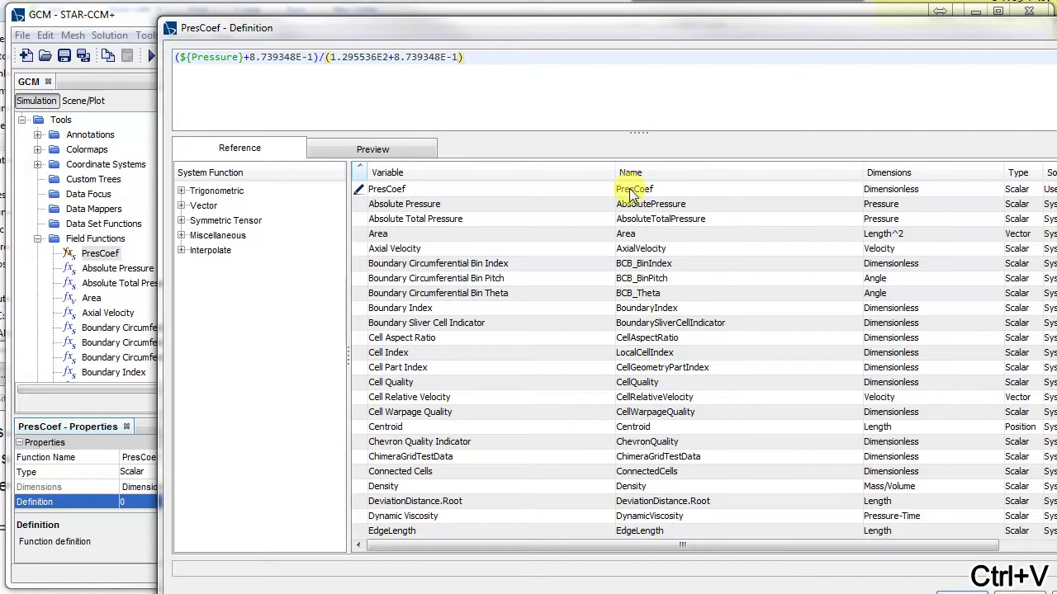
pyautogui.click(949, 590)
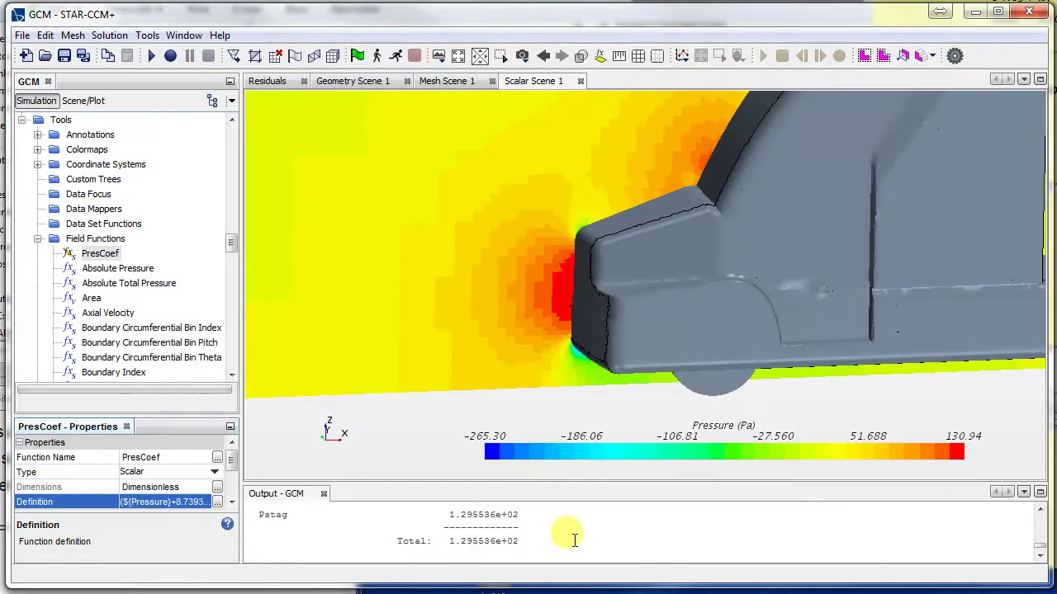
# Step: Switch the scalar scene's displayed field function from Pressure to PresCoef
pyautogui.click(589, 452)
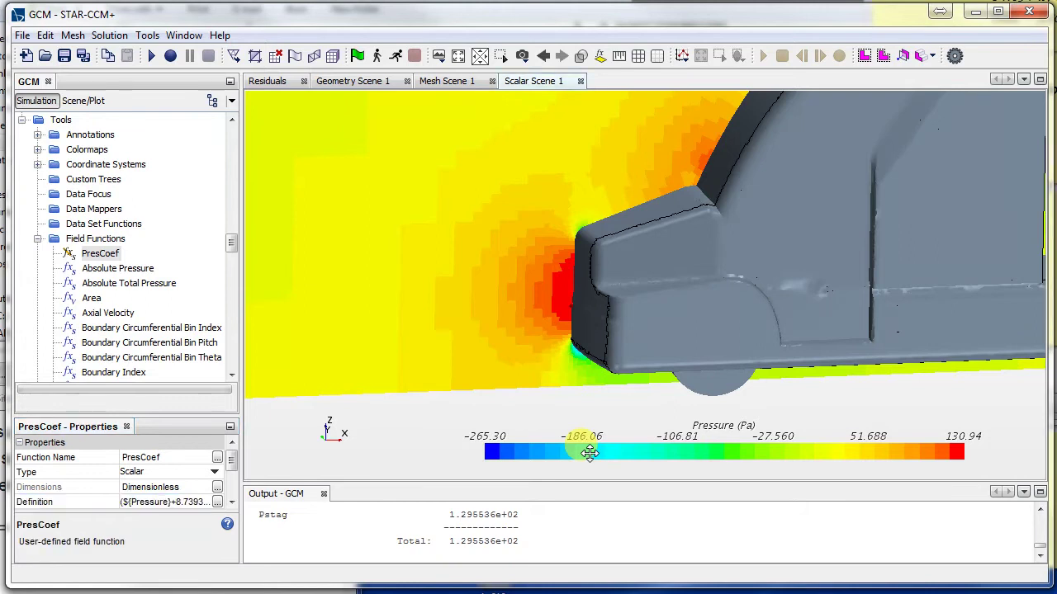
pyautogui.scroll(1, 632, 481)
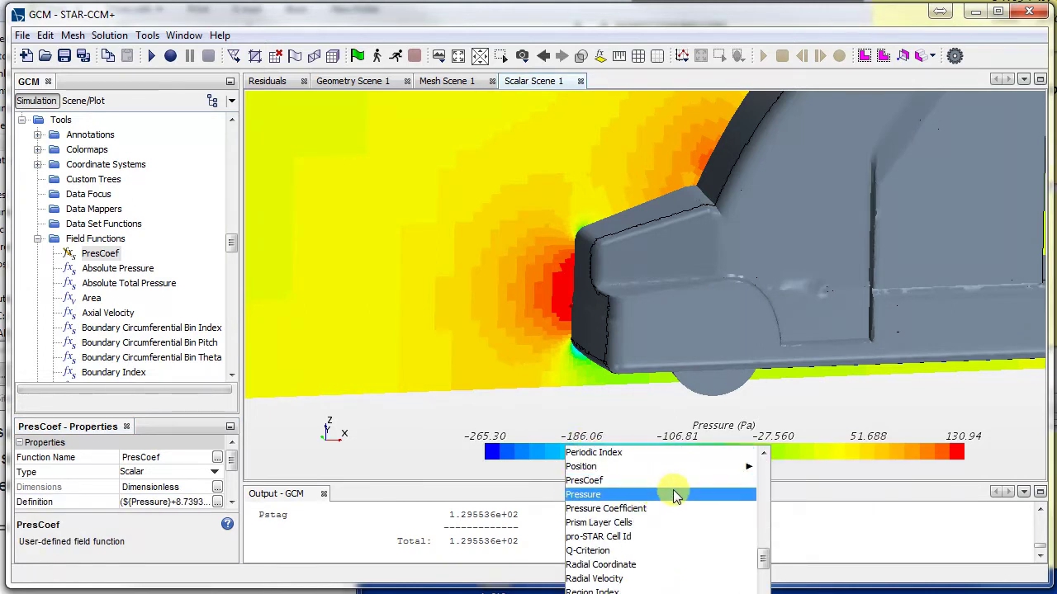
pyautogui.click(592, 480)
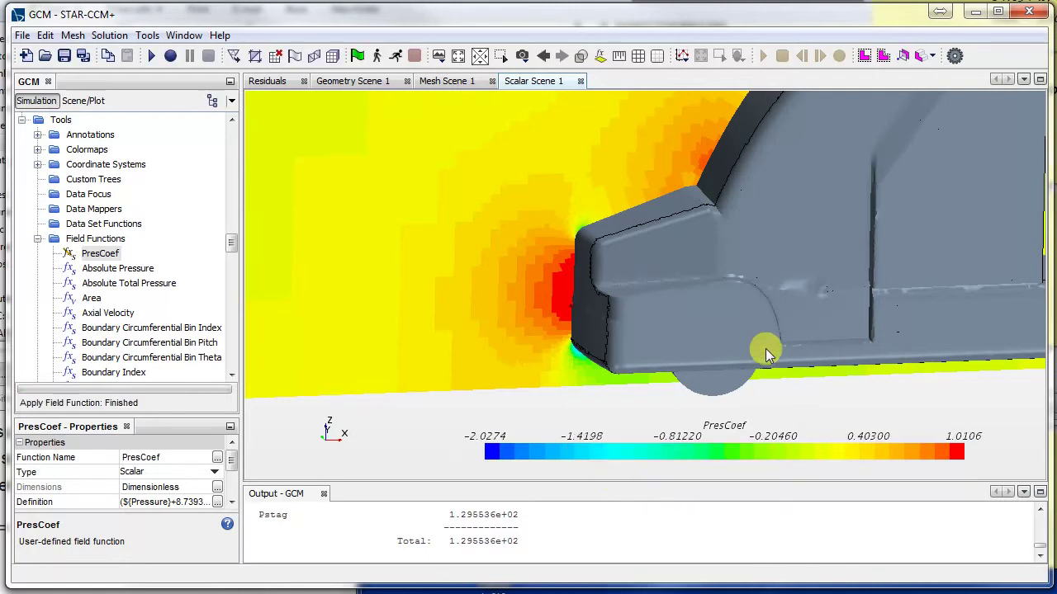
# Step: Compare the PresCoef contours around the whole truck with the published Cp curve of the journal article in Mendeley Desktop
pyautogui.scroll(-1, 823, 413)
pyautogui.scroll(-2, 823, 413)
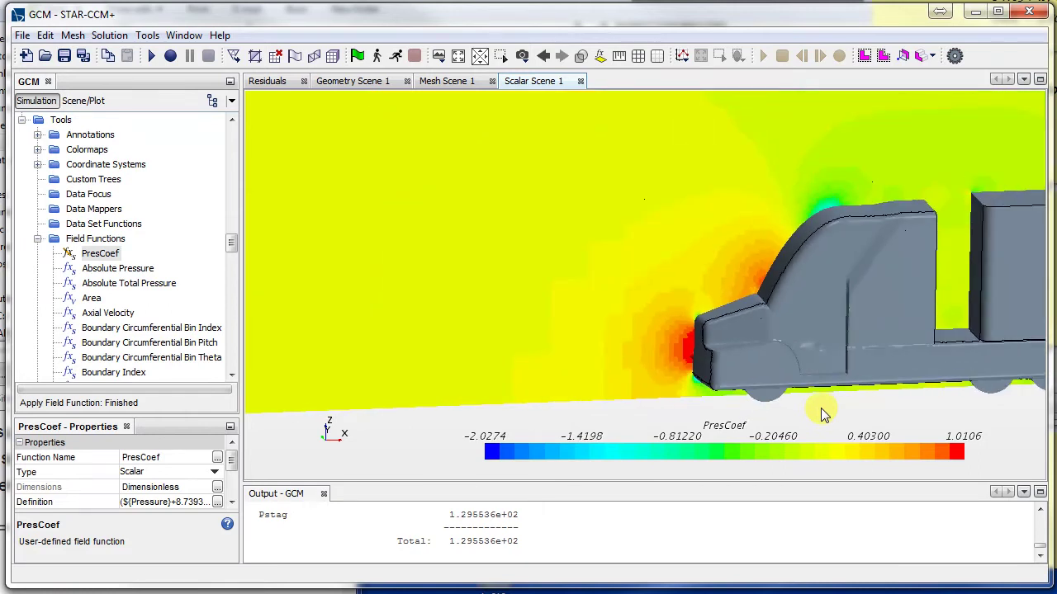
pyautogui.moveTo(825, 412); pyautogui.dragTo(627, 410, button='middle')
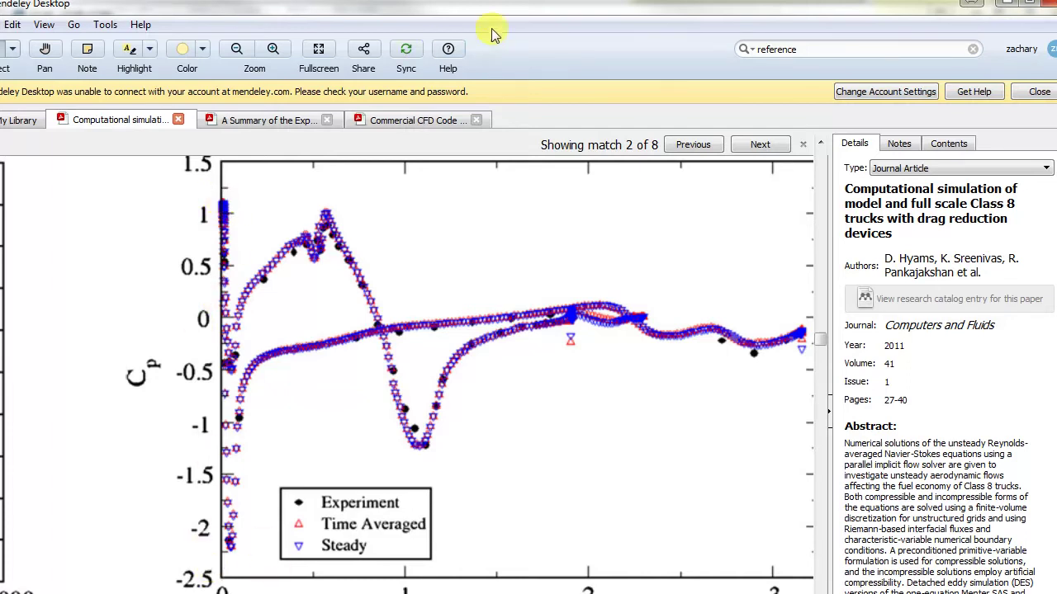
pyautogui.moveTo(504, 15); pyautogui.dragTo(43, 51)
pyautogui.click(50, 14)
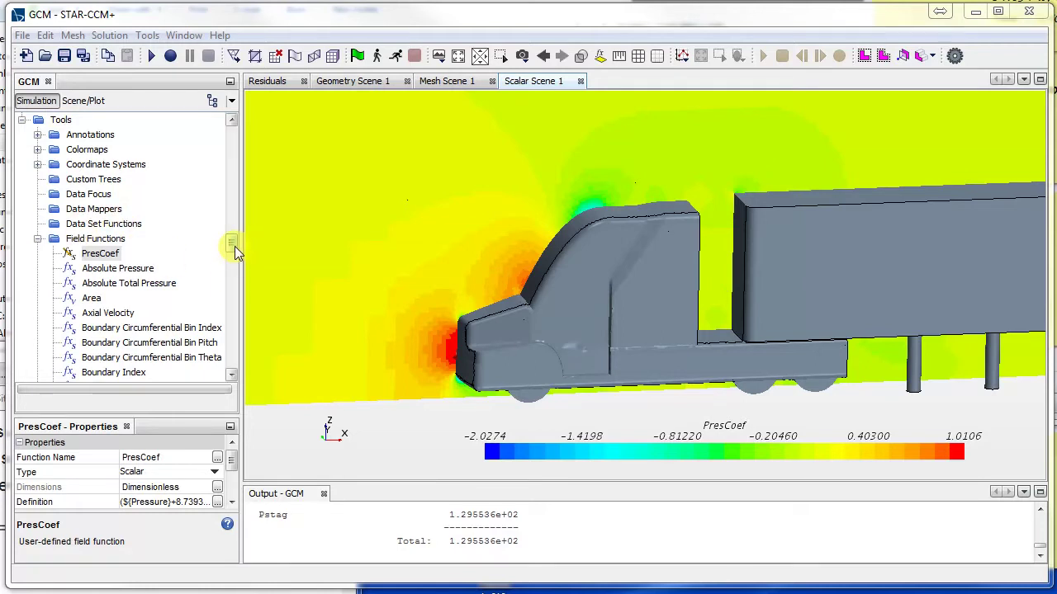
pyautogui.click(701, 382)
pyautogui.click(715, 401)
pyautogui.moveTo(790, 401); pyautogui.dragTo(329, 338)
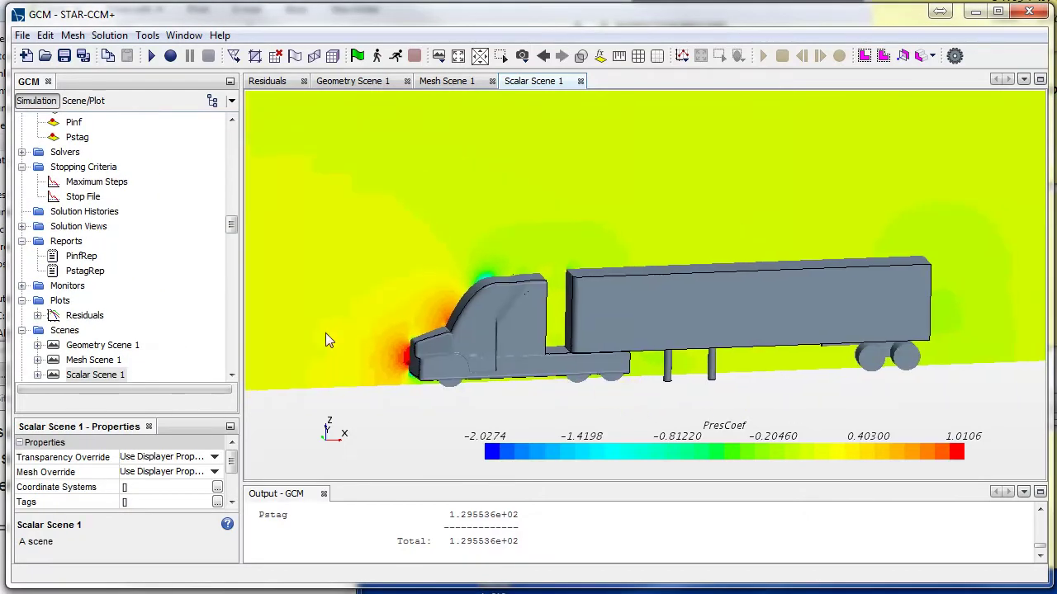
# Step: Collapse the expanded WindTunnel.Inlet, Boundaries and Region nodes in the simulation tree
pyautogui.scroll(7, 124, 258)
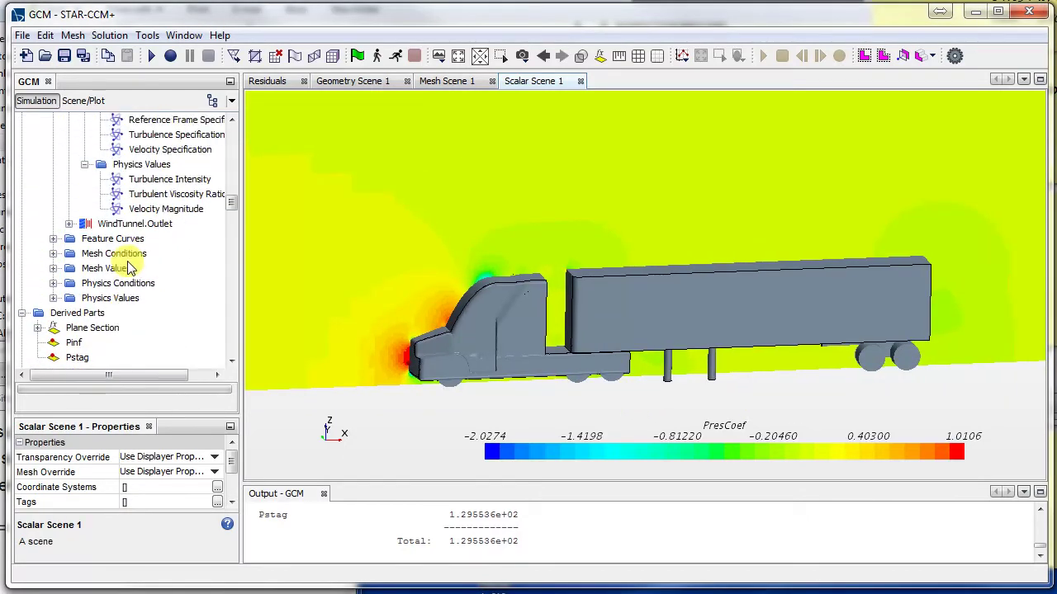
pyautogui.click(84, 179)
pyautogui.click(84, 194)
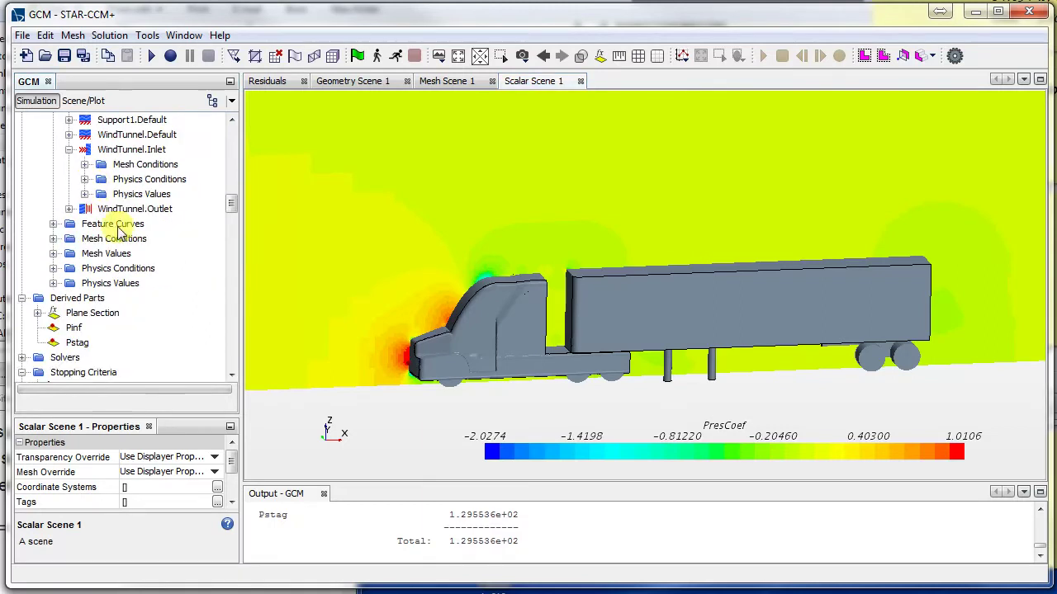
pyautogui.scroll(1, 110, 223)
pyautogui.click(69, 194)
pyautogui.scroll(2, 52, 165)
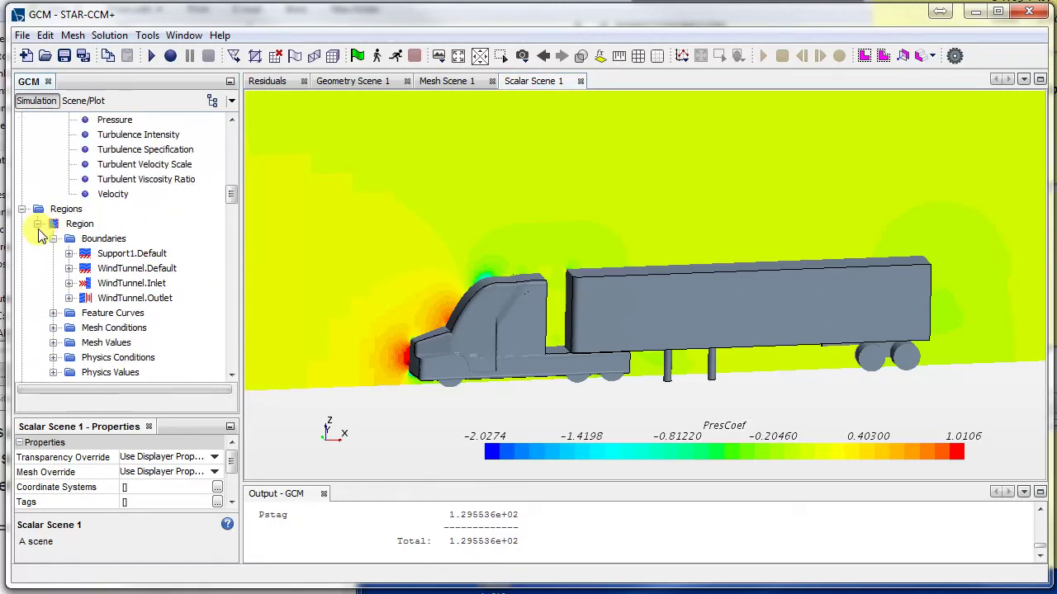
pyautogui.click(53, 238)
pyautogui.click(37, 224)
pyautogui.scroll(-2, 50, 268)
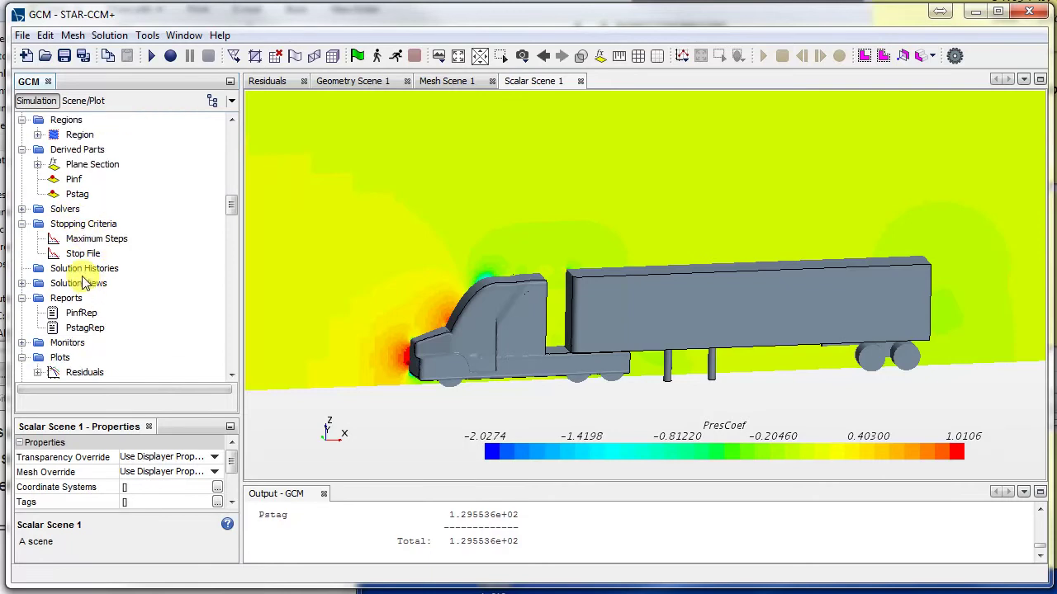
# Step: Collapse the Field Functions node under Tools in the simulation tree
pyautogui.scroll(15, 90, 283)
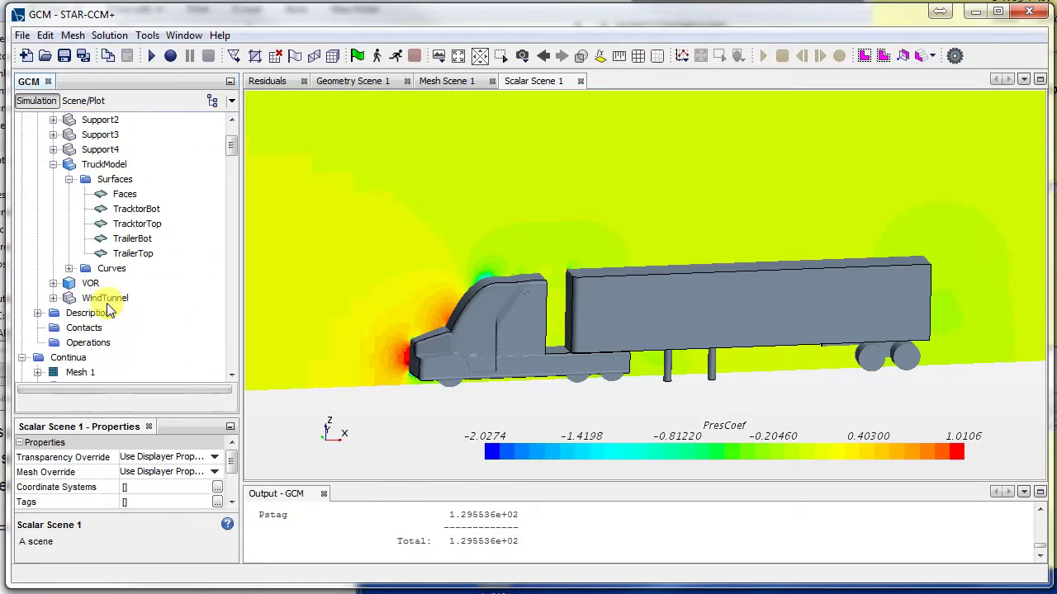
pyautogui.scroll(-7, 128, 312)
pyautogui.scroll(-20, 132, 305)
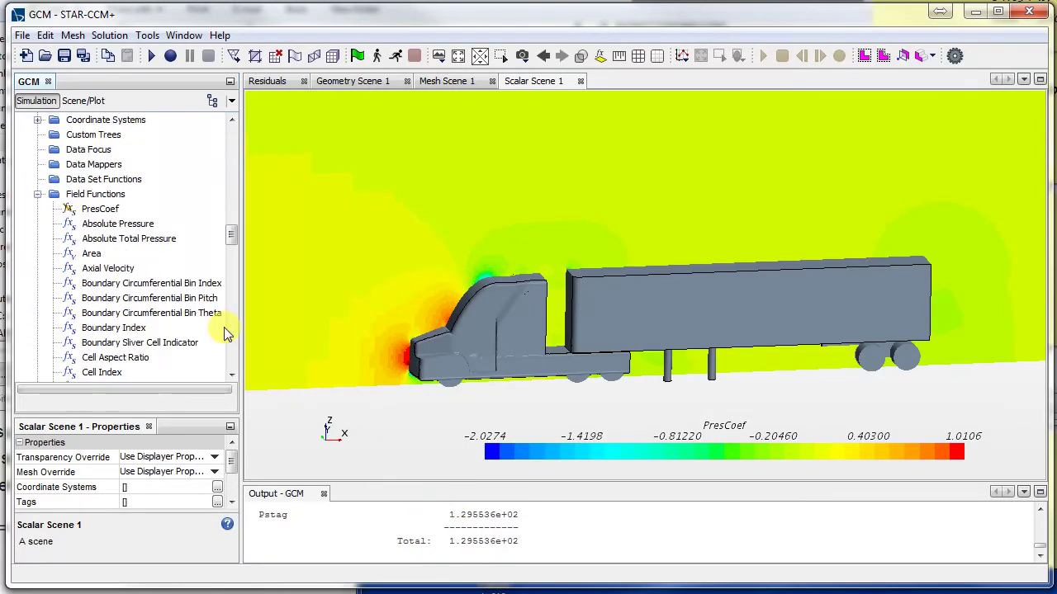
pyautogui.scroll(-10, 165, 306)
pyautogui.scroll(20, 100, 278)
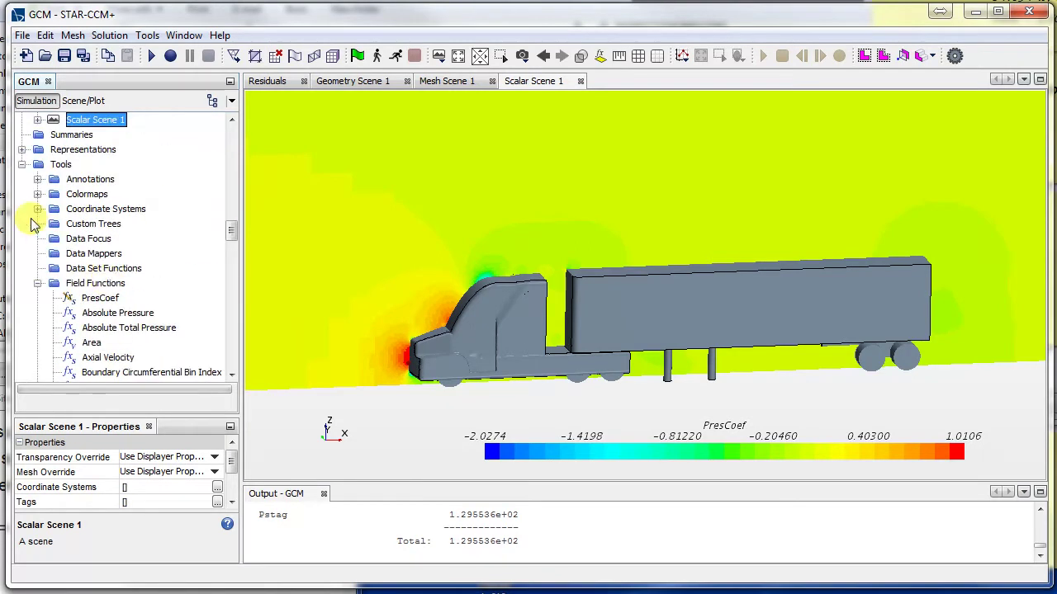
pyautogui.click(37, 283)
pyautogui.scroll(-3, 124, 284)
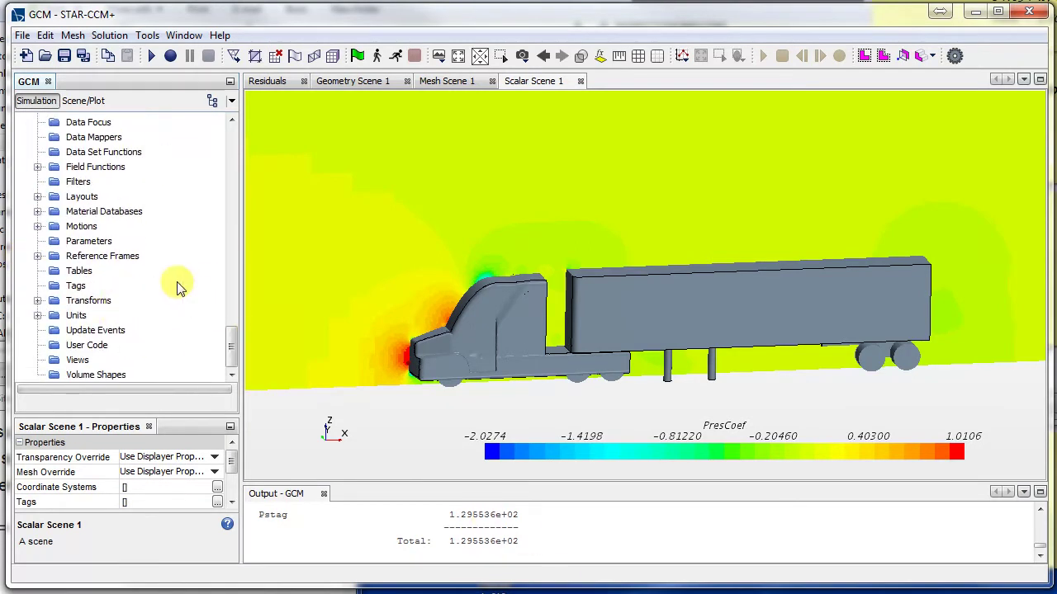
# Step: Create a new XY plot under Plots
pyautogui.scroll(7, 165, 287)
pyautogui.click(59, 238)
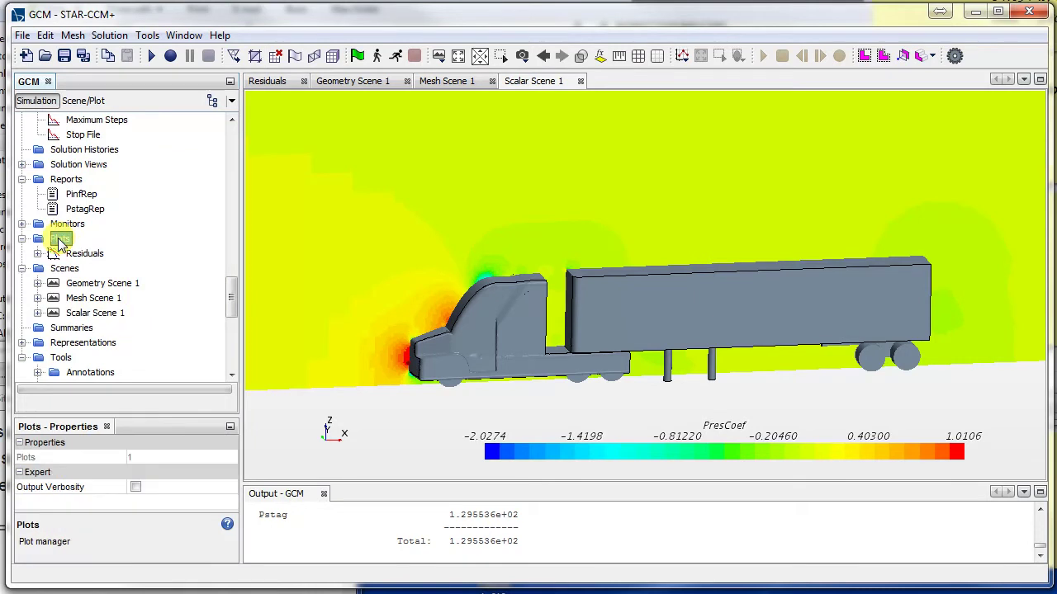
pyautogui.rightClick(59, 241)
pyautogui.moveTo(91, 248)
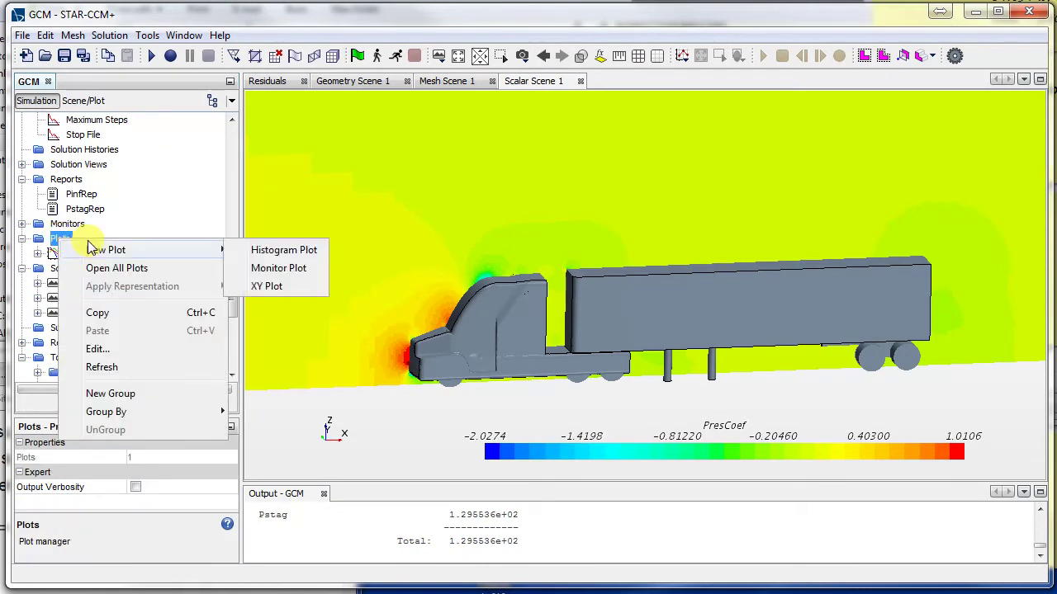
pyautogui.click(268, 287)
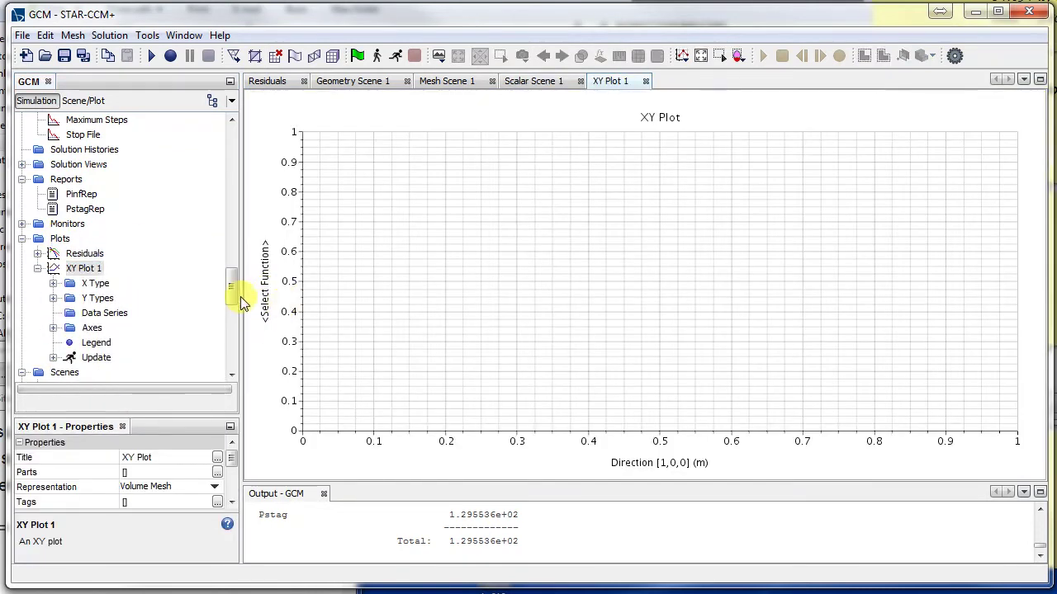
# Step: Examine the new XY plot's X Type, Vector Quantity and Bottom Axis settings
pyautogui.click(79, 284)
pyautogui.click(53, 284)
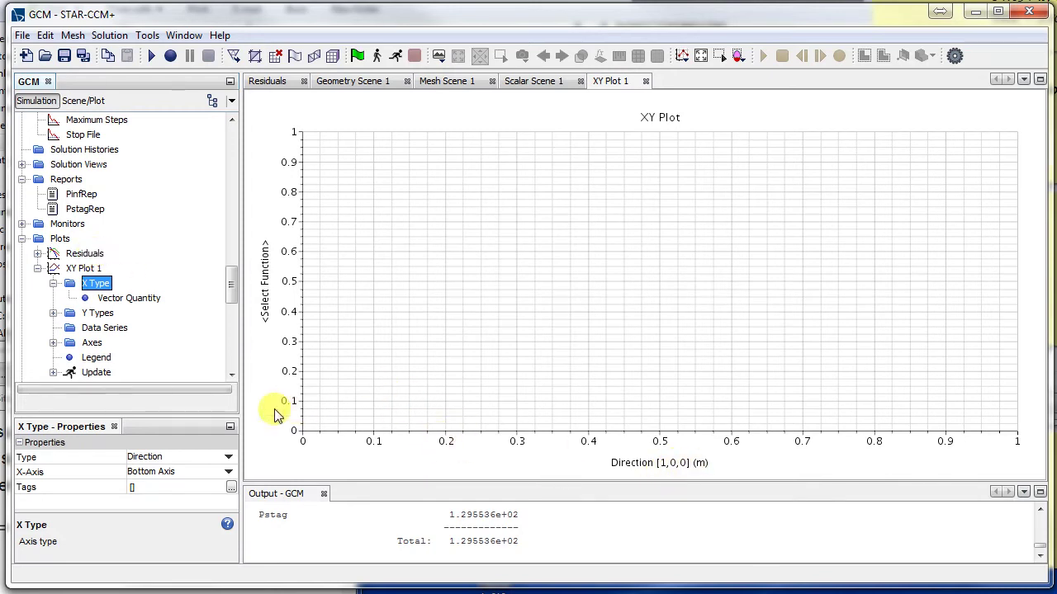
pyautogui.click(84, 269)
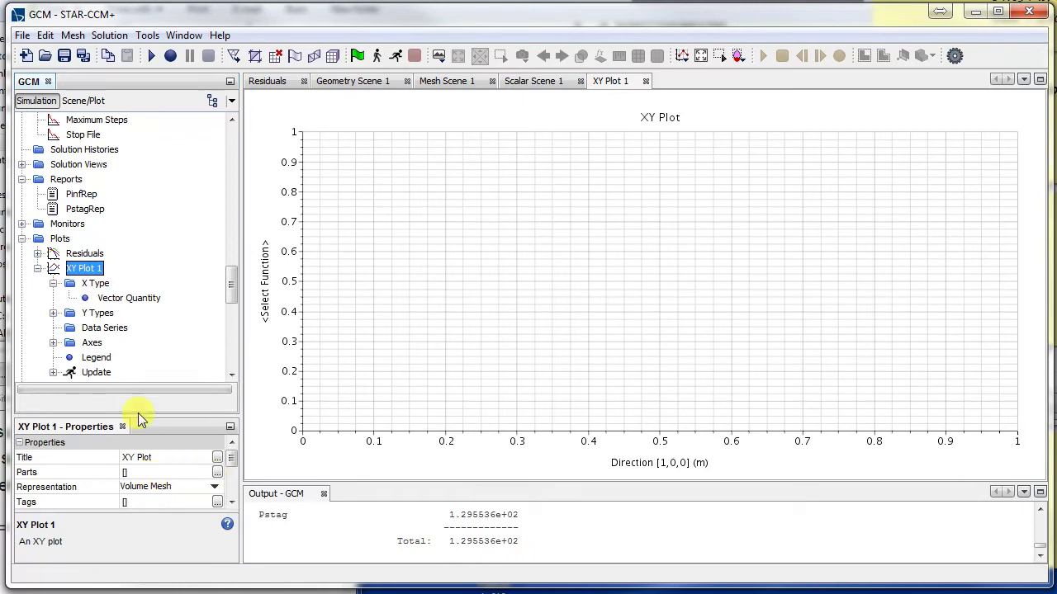
pyautogui.scroll(-1, 139, 326)
pyautogui.click(111, 254)
pyautogui.click(95, 239)
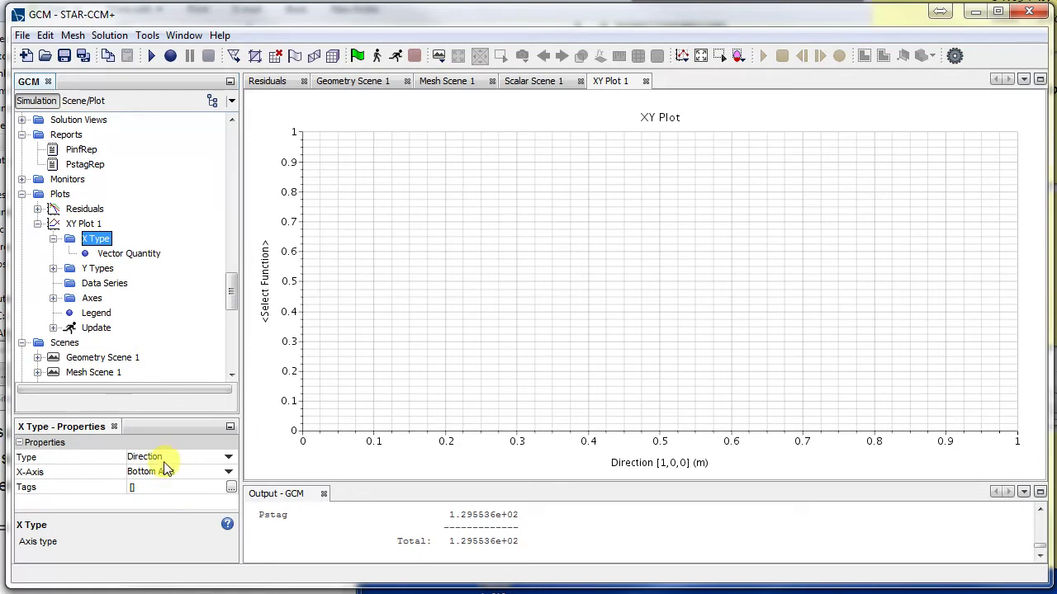
pyautogui.click(131, 253)
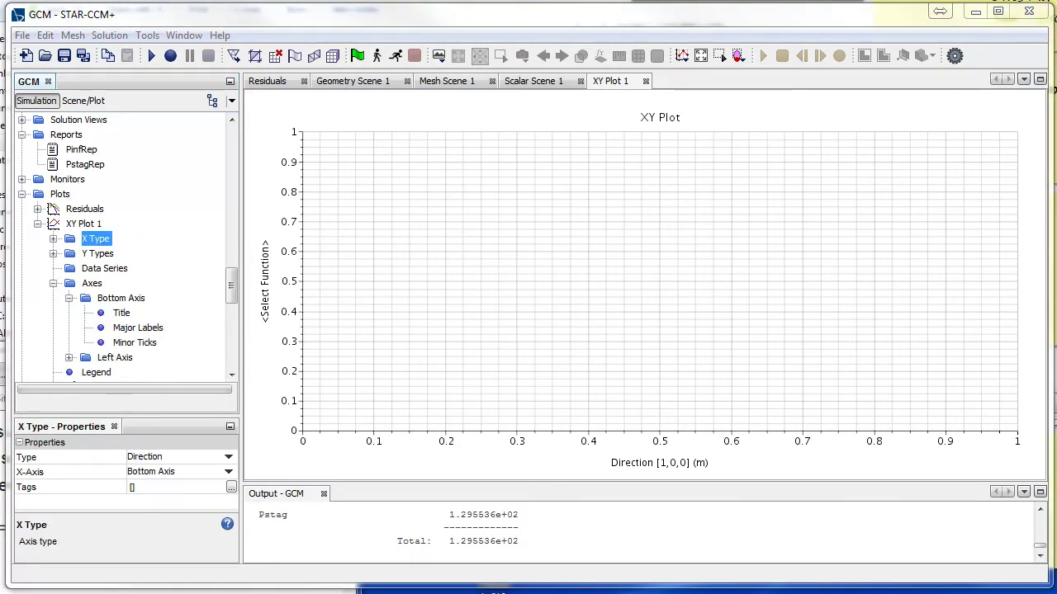
pyautogui.scroll(3, 234, 285)
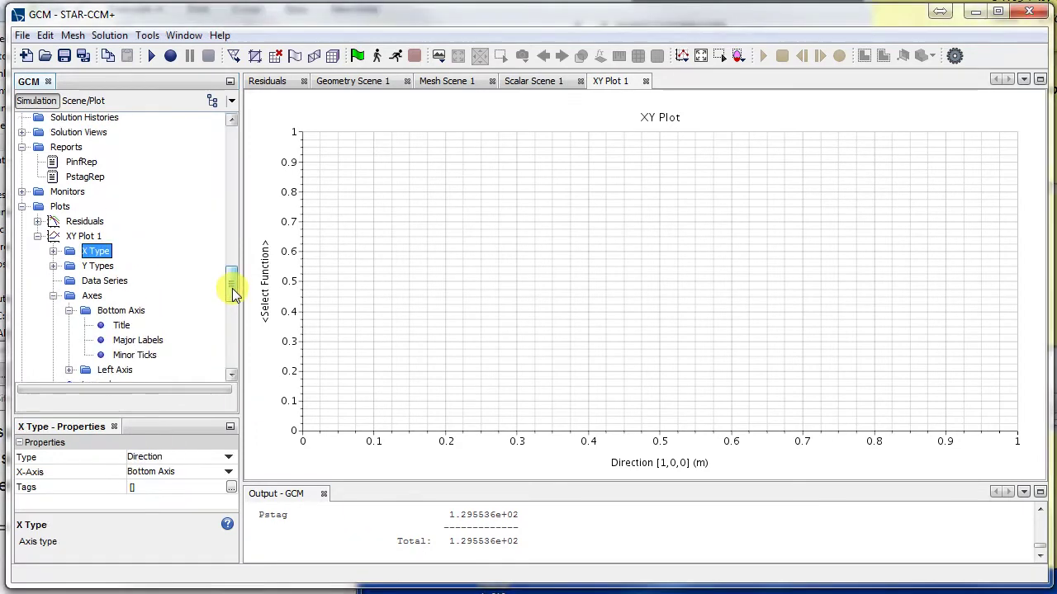
pyautogui.scroll(-3, 235, 286)
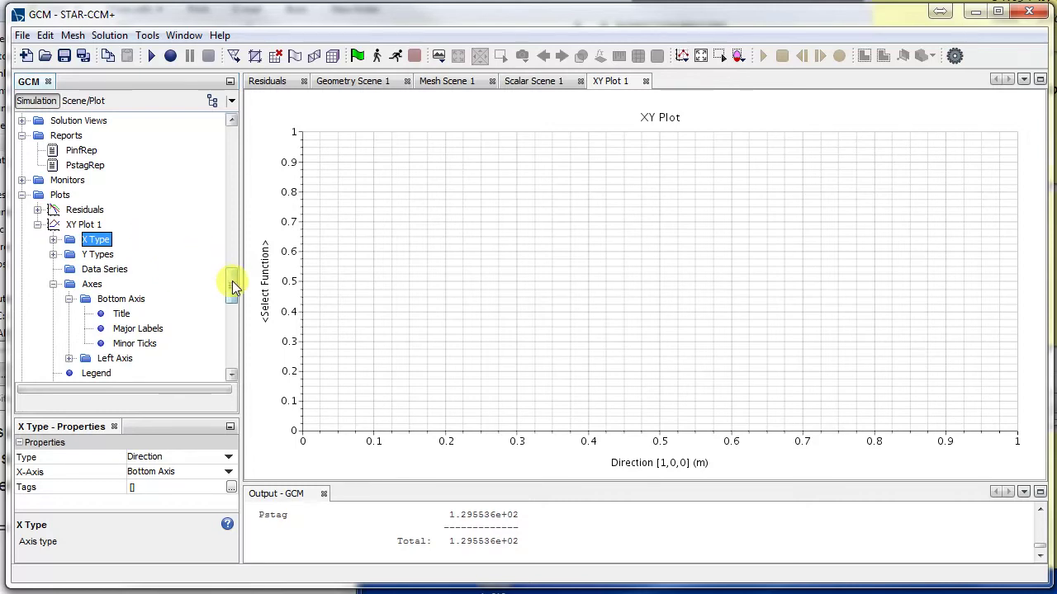
pyautogui.moveTo(231, 283); pyautogui.dragTo(235, 285)
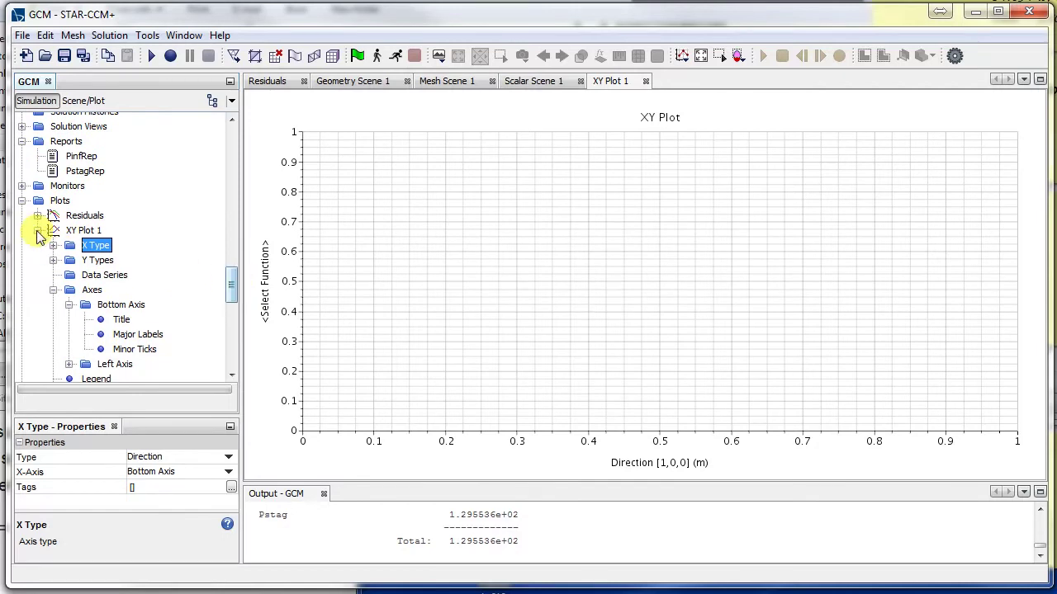
# Step: Examine where the existing Plane Section derived part cuts the wind tunnel and truck in the scalar scene
pyautogui.click(37, 230)
pyautogui.scroll(1, 120, 305)
pyautogui.scroll(2, 119, 326)
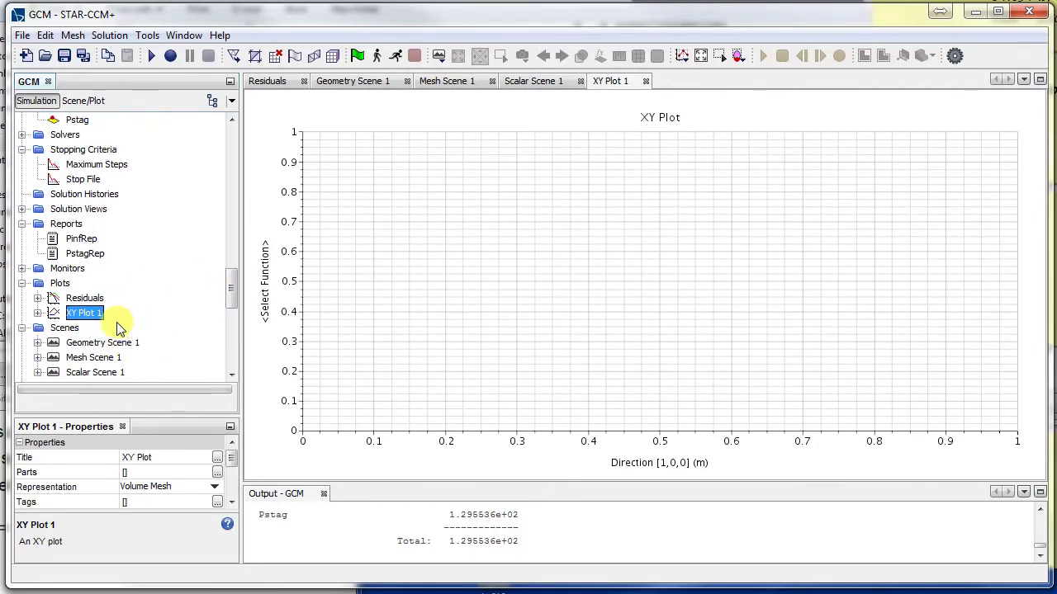
pyautogui.scroll(-4, 112, 323)
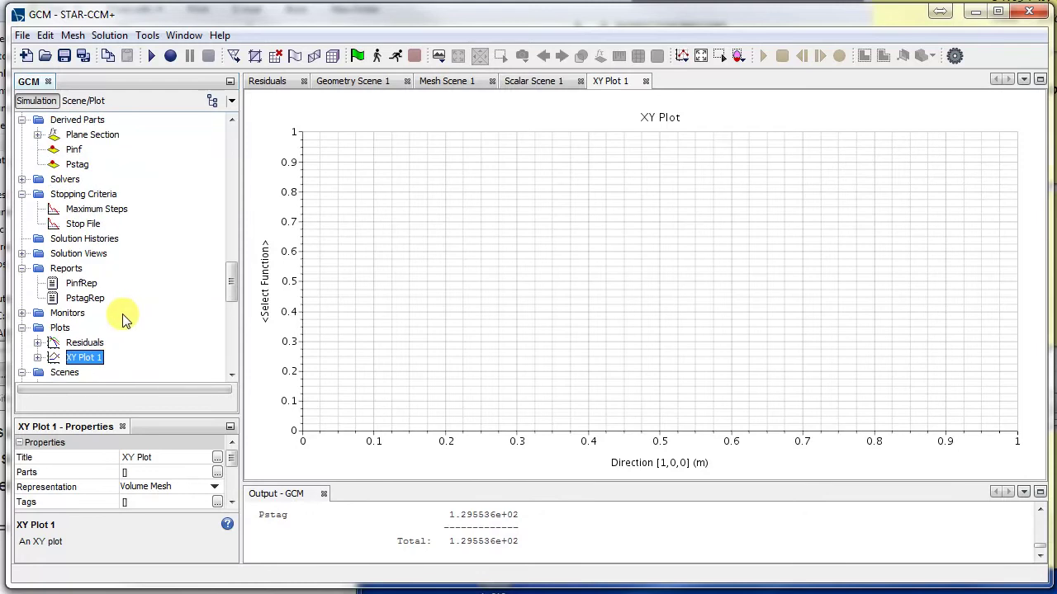
pyautogui.scroll(1, 122, 319)
pyautogui.click(93, 179)
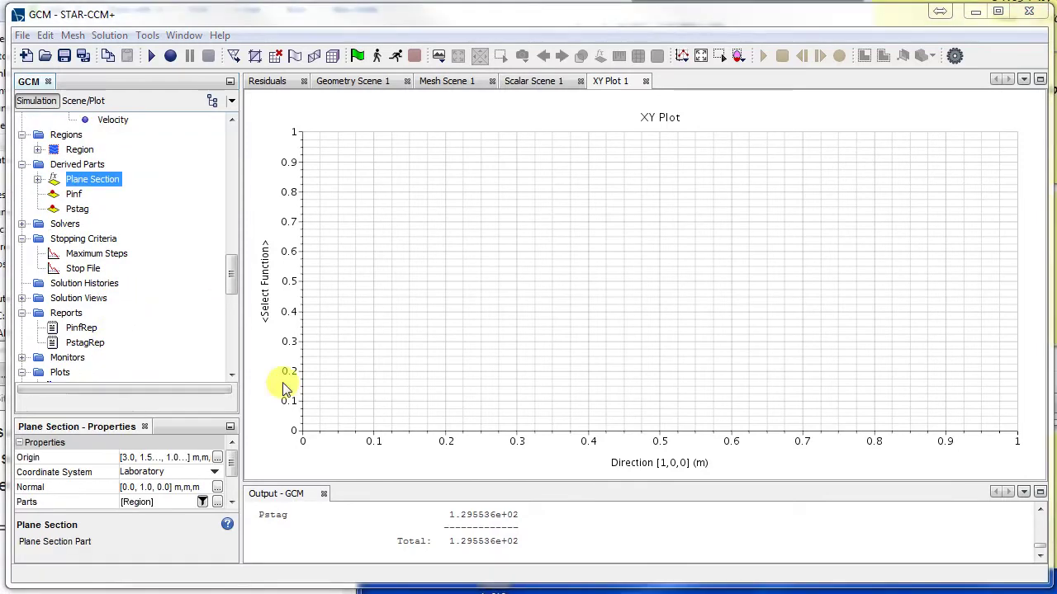
pyautogui.click(78, 165)
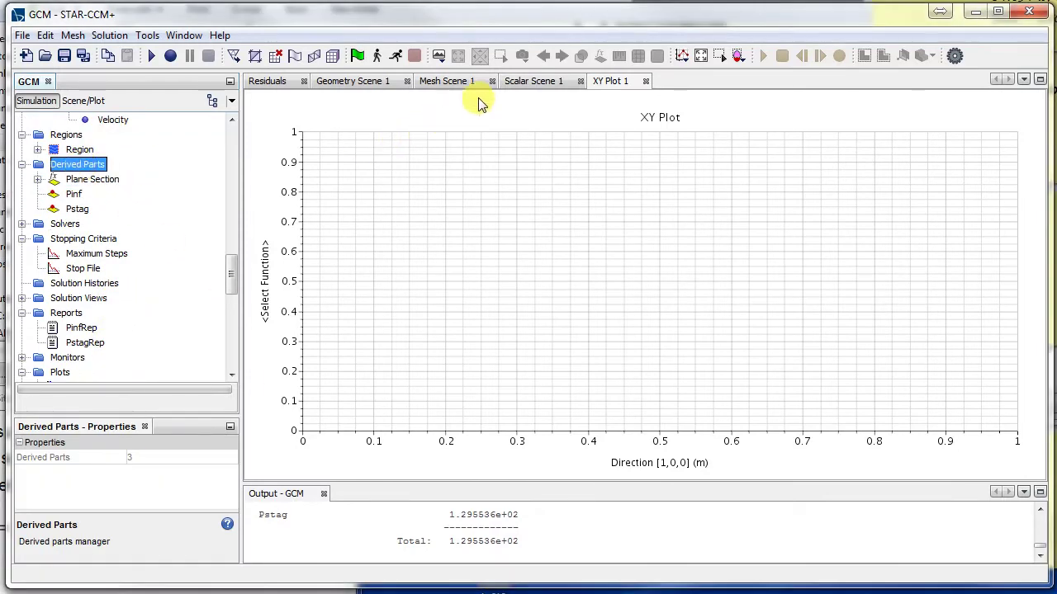
pyautogui.click(545, 81)
pyautogui.moveTo(568, 304); pyautogui.dragTo(706, 367)
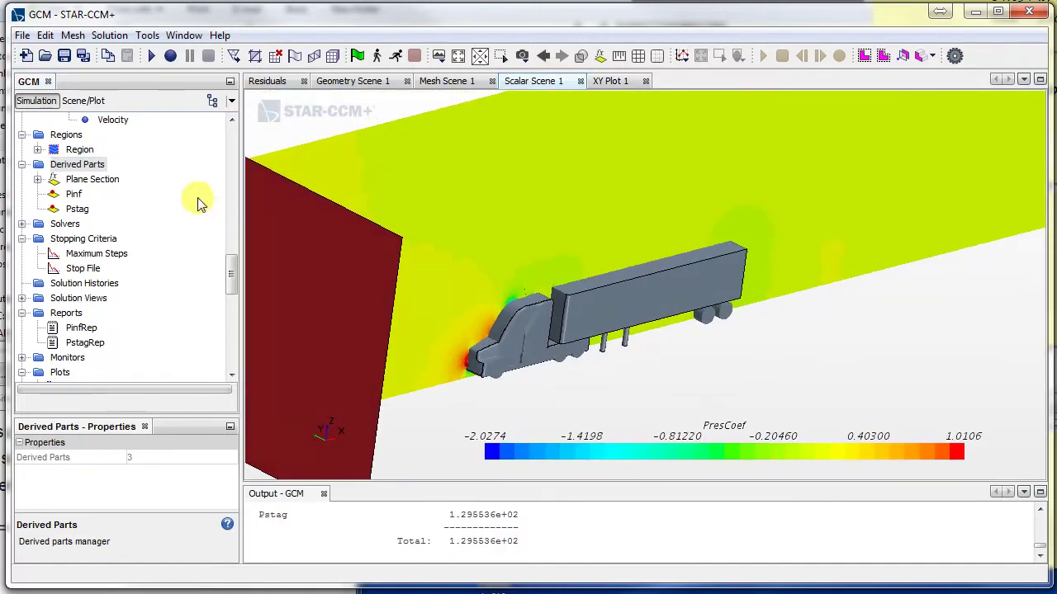
pyautogui.click(92, 179)
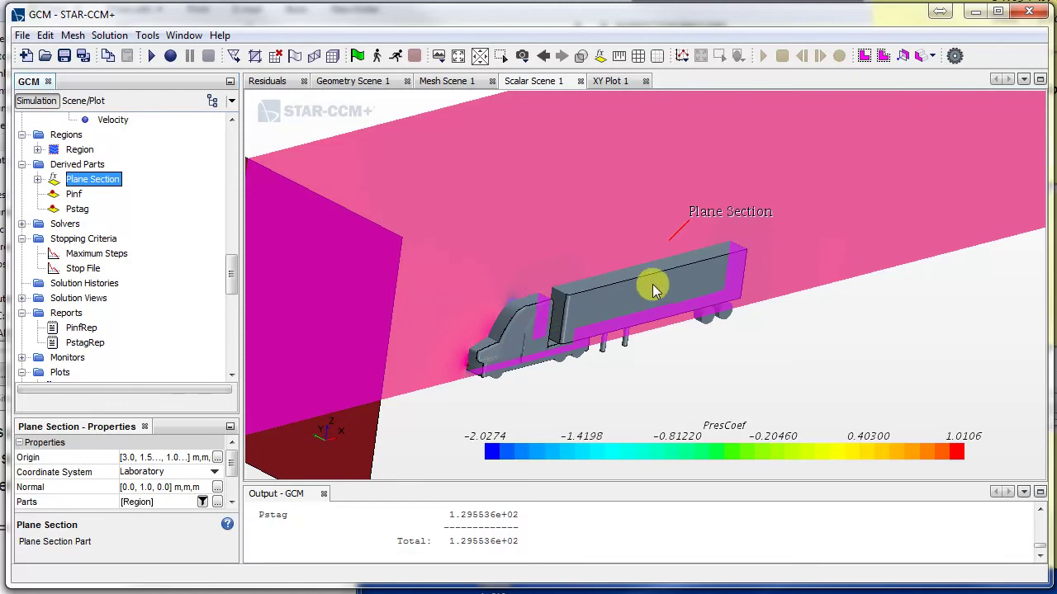
# Step: Assign the Plane Section derived part as the input part of XY Plot 1
pyautogui.moveTo(233, 272); pyautogui.dragTo(235, 286)
pyautogui.click(86, 293)
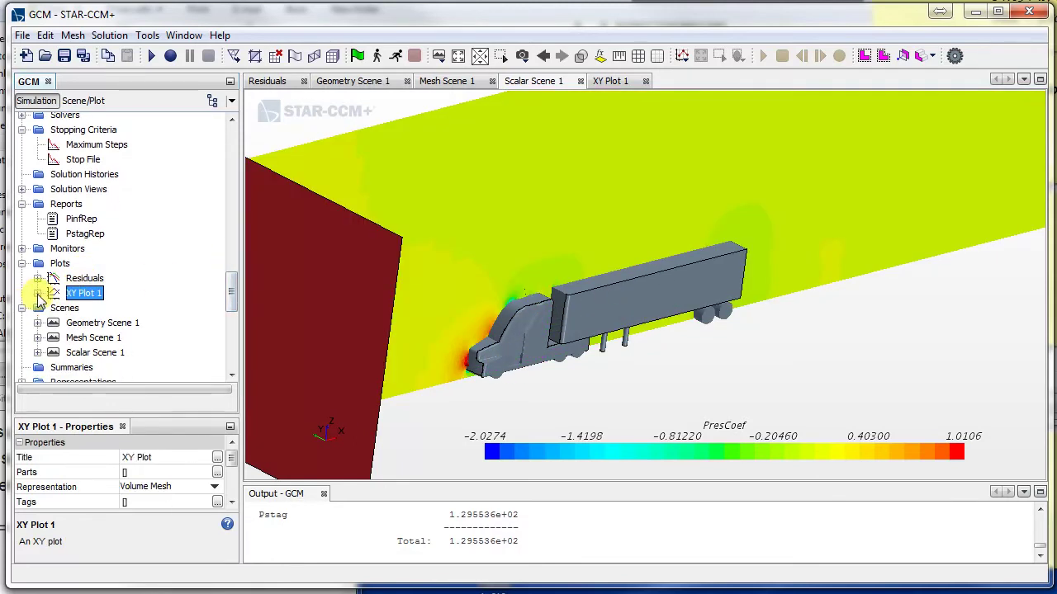
pyautogui.click(217, 472)
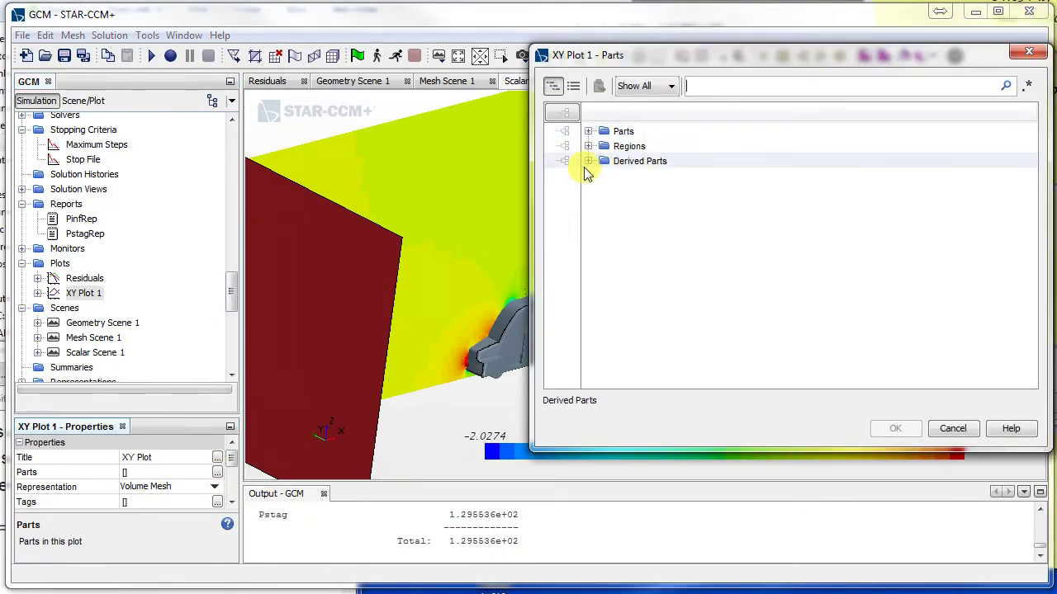
pyautogui.click(588, 161)
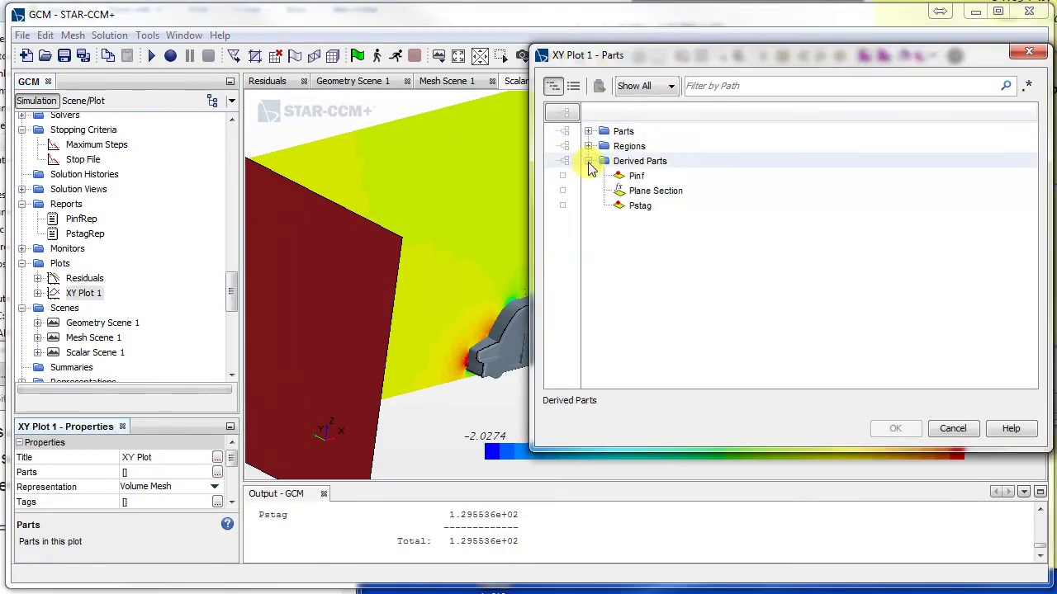
pyautogui.click(654, 194)
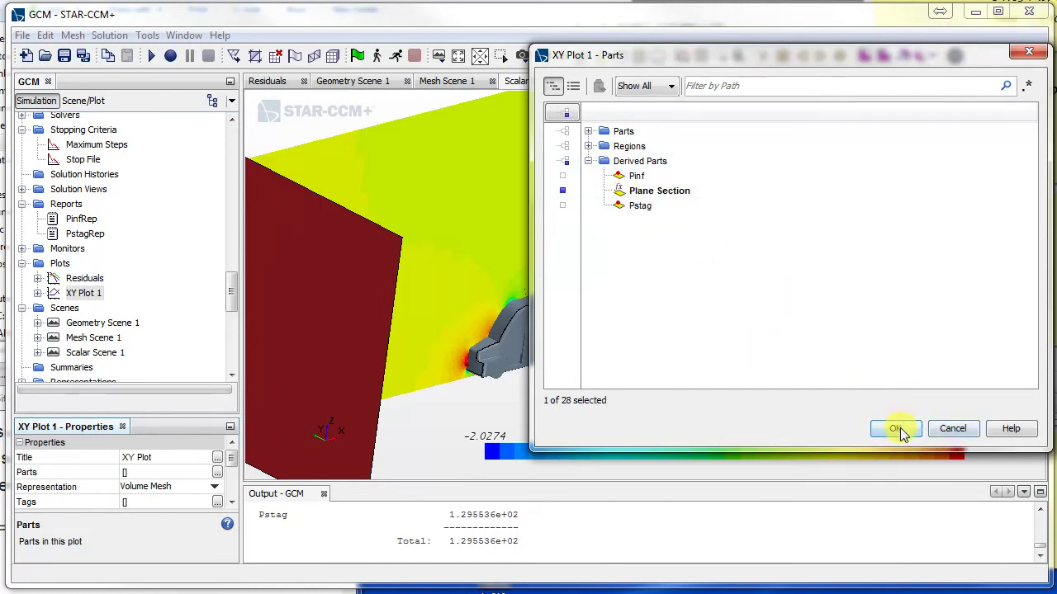
pyautogui.click(954, 429)
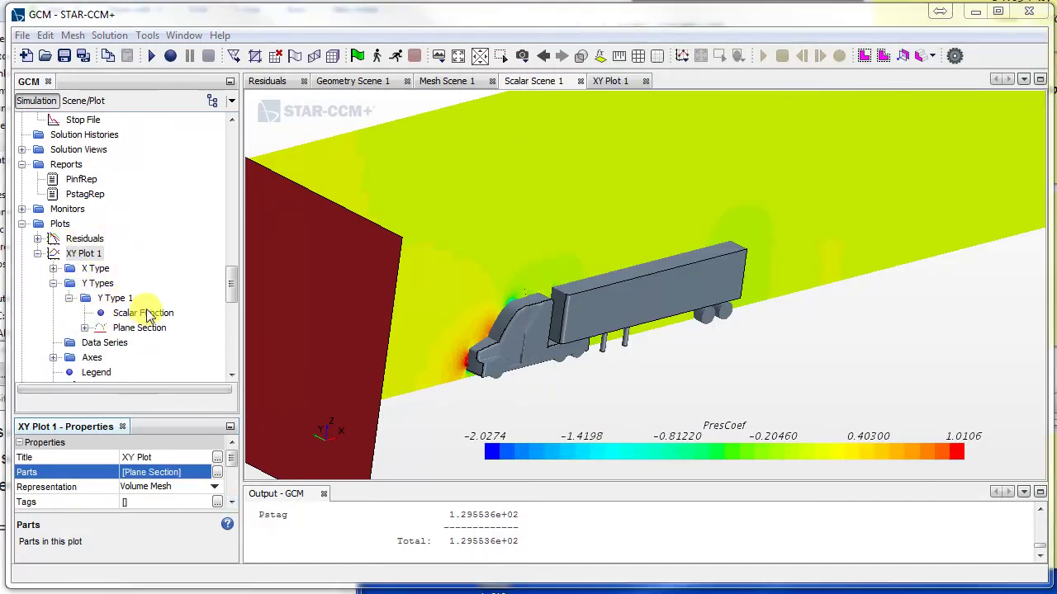
# Step: Clear the derived-part selection from XY Plot 1's parts
pyautogui.click(217, 472)
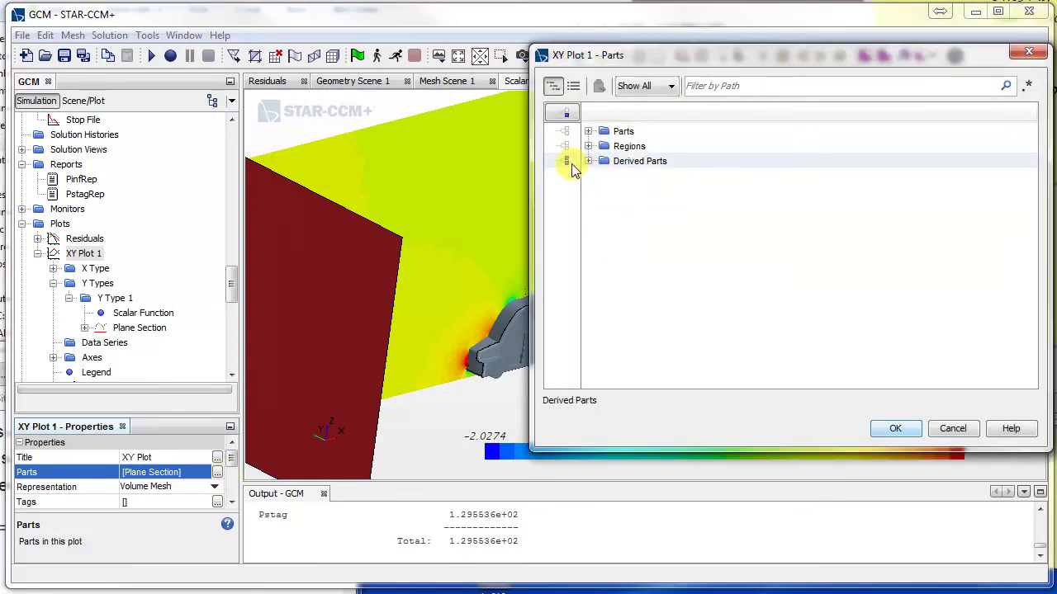
pyautogui.click(566, 162)
pyautogui.click(896, 429)
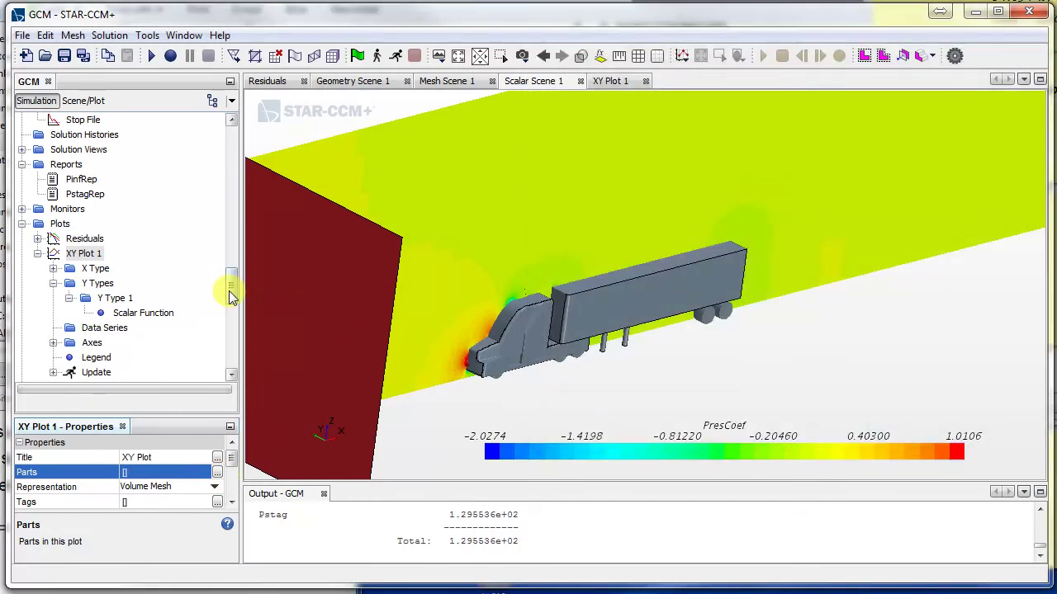
# Step: Start a new plane section under Derived Parts with its normal set to 0, 1, 0 m
pyautogui.moveTo(229, 288); pyautogui.dragTo(231, 266)
pyautogui.click(81, 217)
pyautogui.rightClick(79, 217)
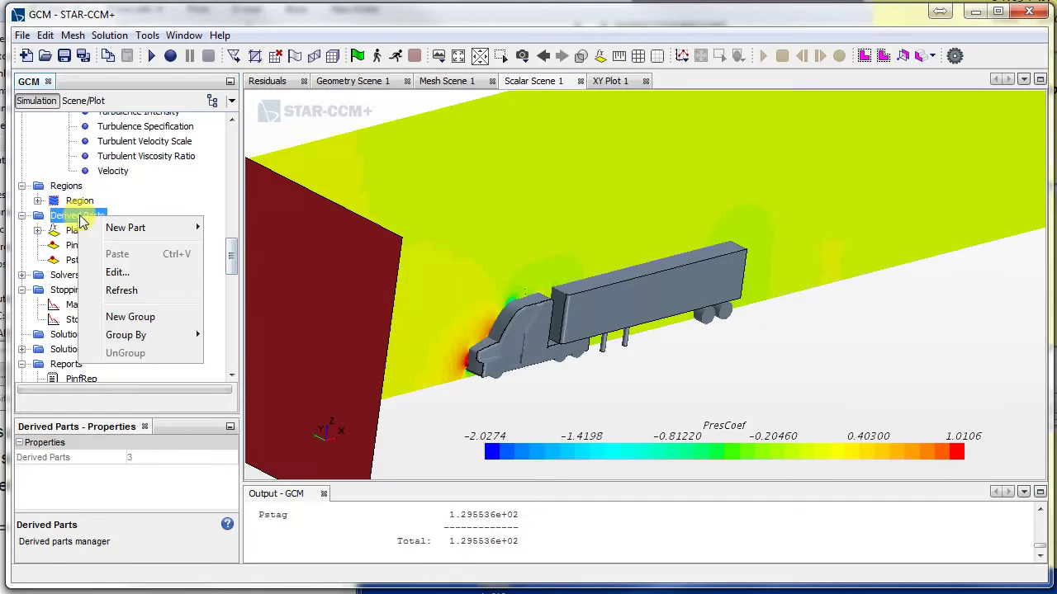
pyautogui.moveTo(103, 229)
pyautogui.moveTo(320, 281)
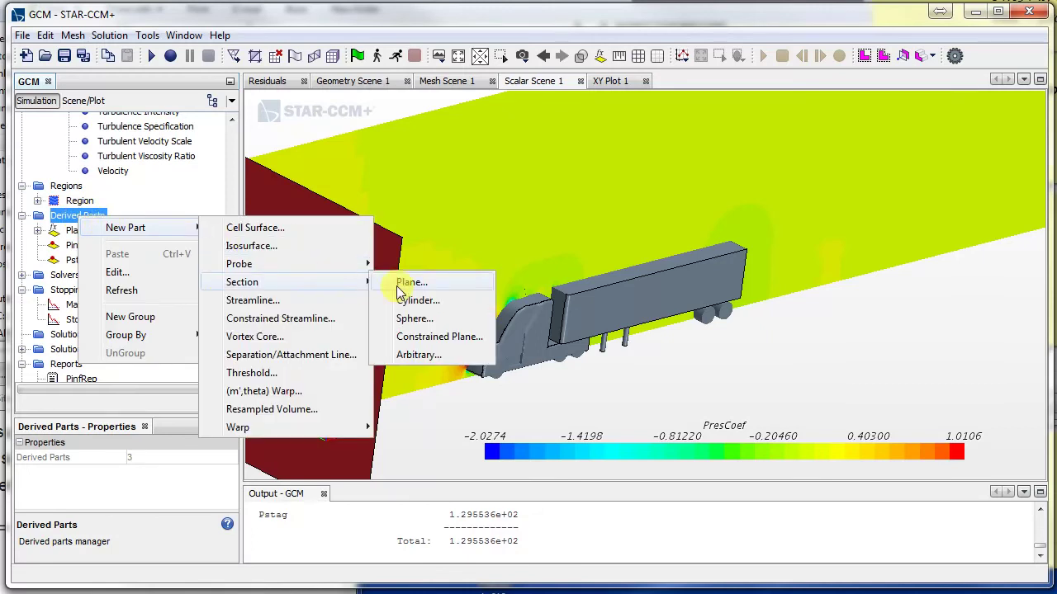
pyautogui.click(405, 283)
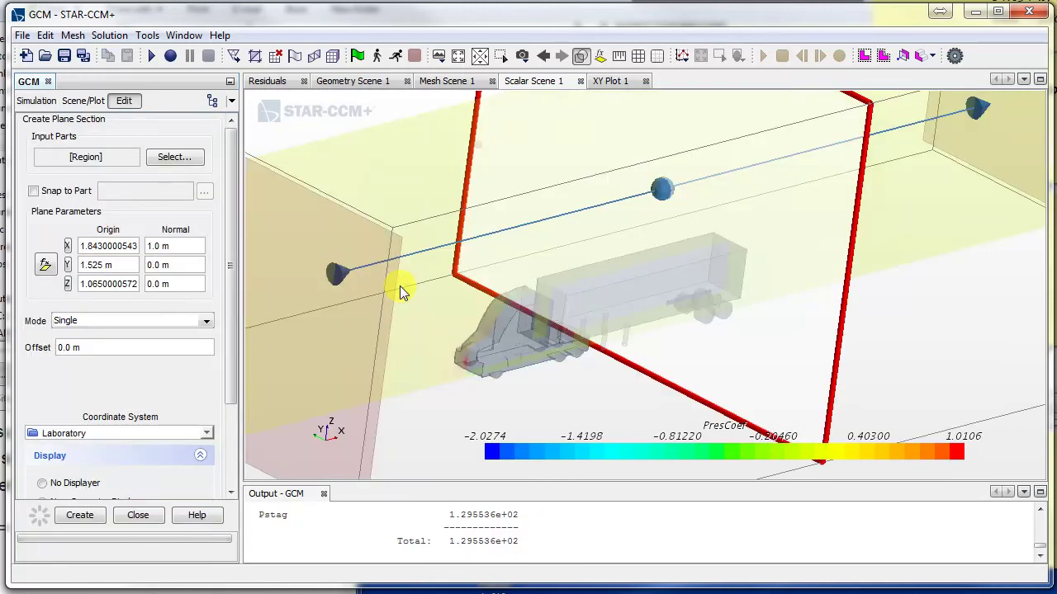
pyautogui.click(181, 259)
pyautogui.write('1')
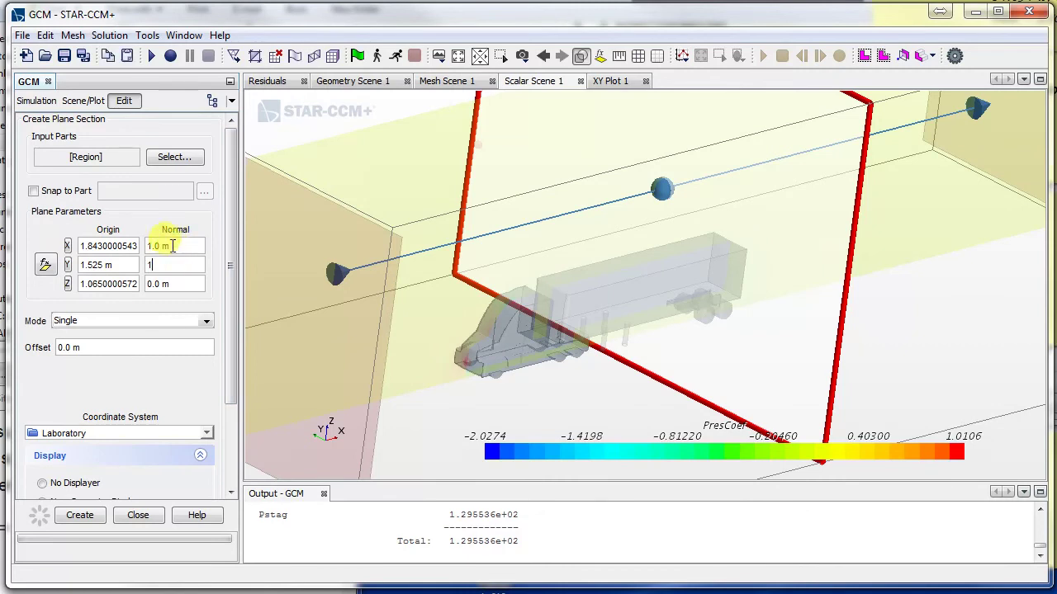
pyautogui.press('Tab')
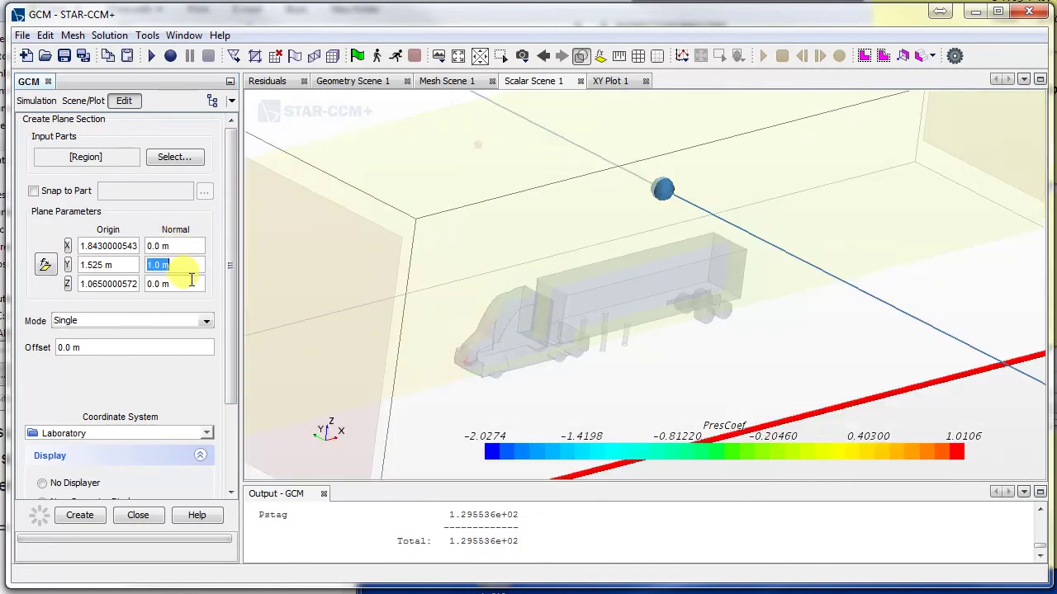
# Step: Replace the whole-region input with only the Support1.Default boundary, create the plane section and close its editor
pyautogui.moveTo(303, 306); pyautogui.dragTo(885, 395)
pyautogui.scroll(5, 837, 377)
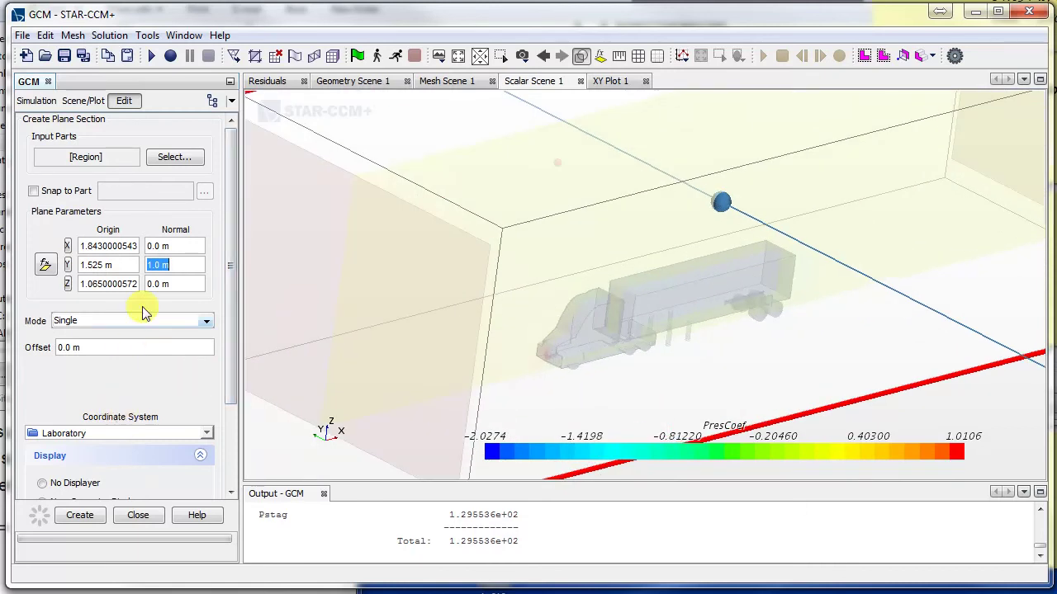
pyautogui.moveTo(226, 254); pyautogui.dragTo(240, 237)
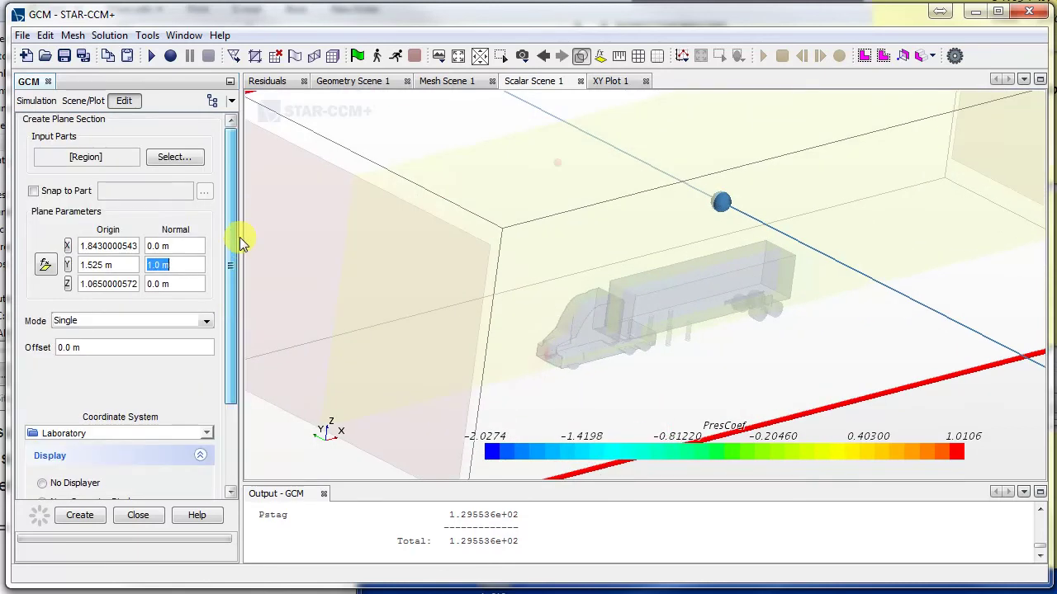
pyautogui.click(157, 159)
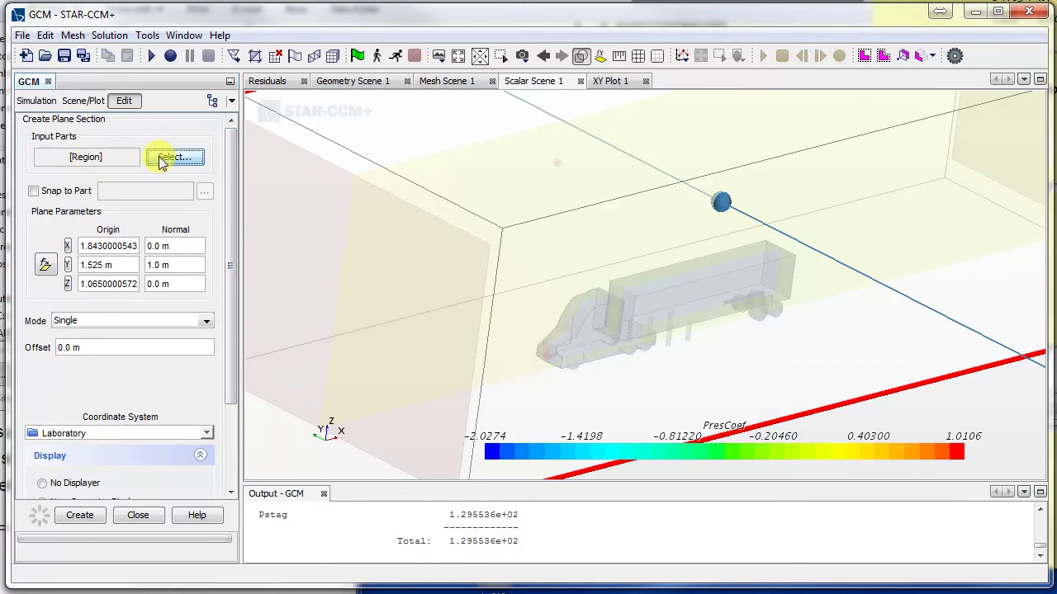
pyautogui.click(351, 199)
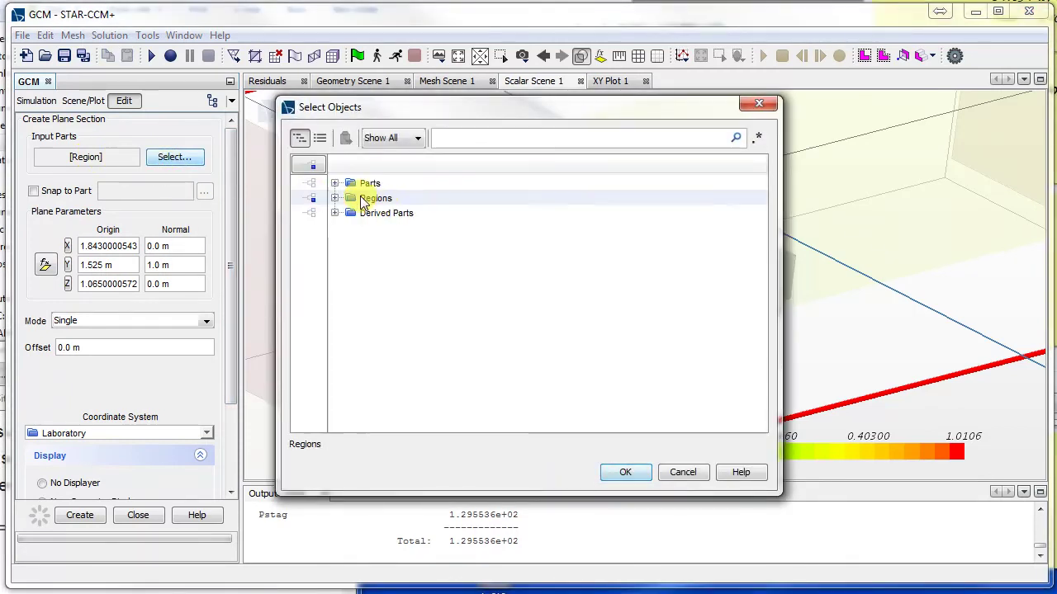
pyautogui.click(334, 199)
pyautogui.click(342, 212)
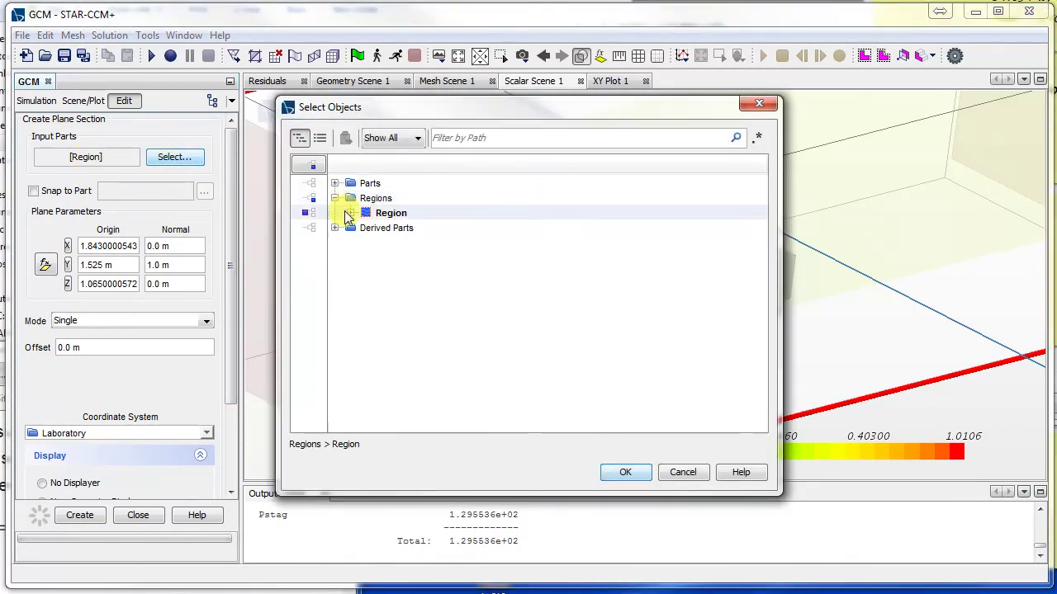
pyautogui.click(351, 213)
pyautogui.click(307, 213)
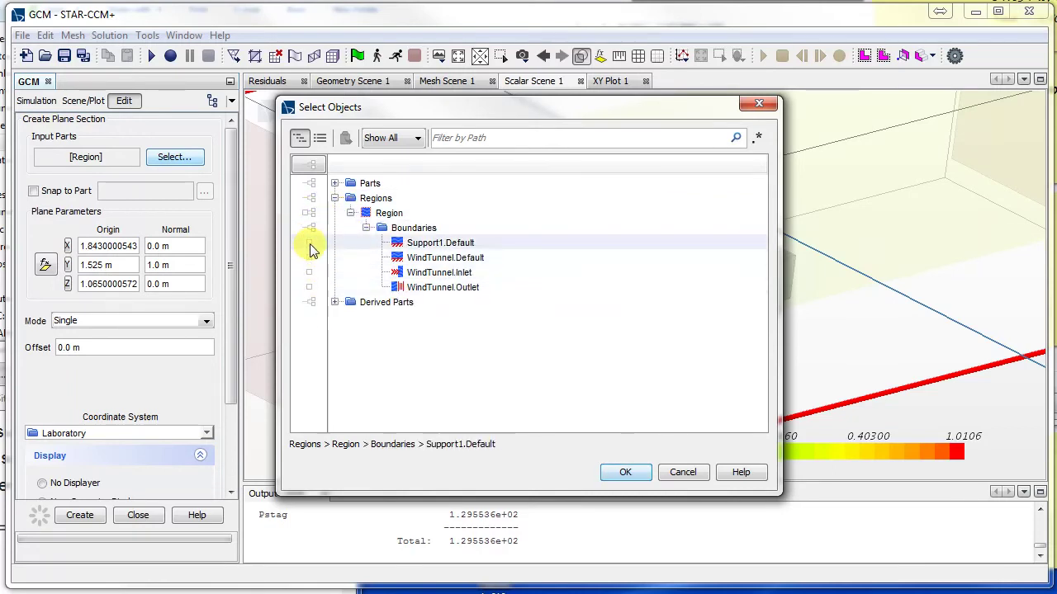
pyautogui.click(310, 243)
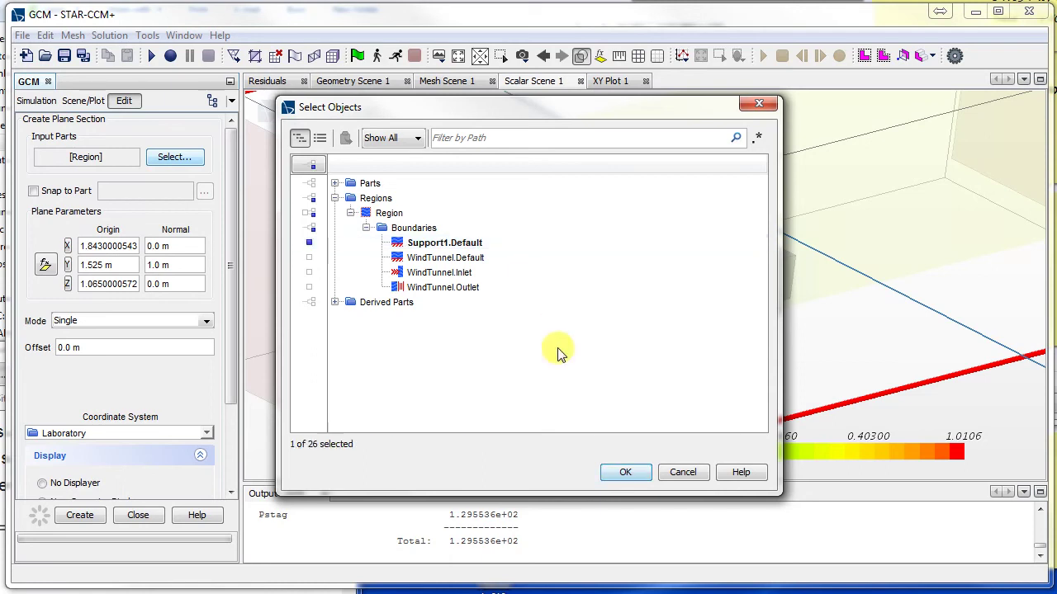
pyautogui.click(625, 474)
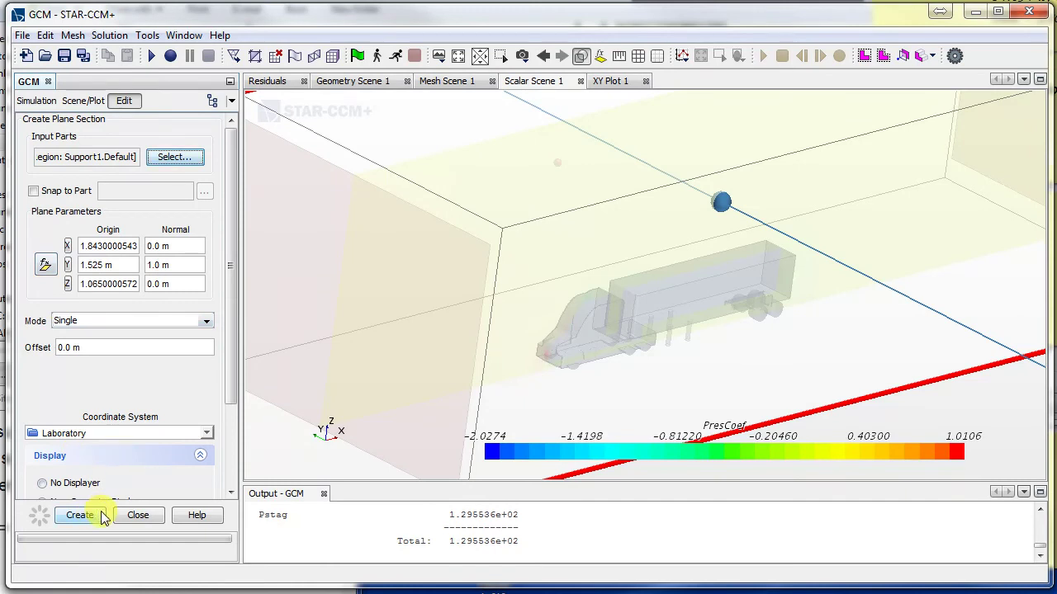
pyautogui.click(137, 515)
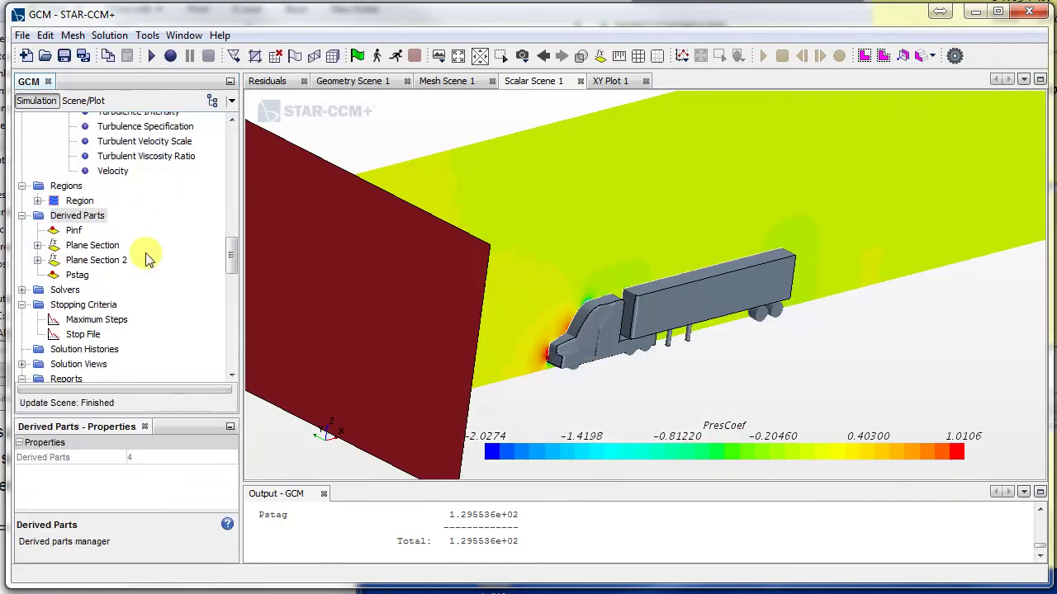
# Step: Open the name of the new Plane Section 2 derived part for editing
pyautogui.scroll(2, 125, 277)
pyautogui.scroll(-2, 115, 285)
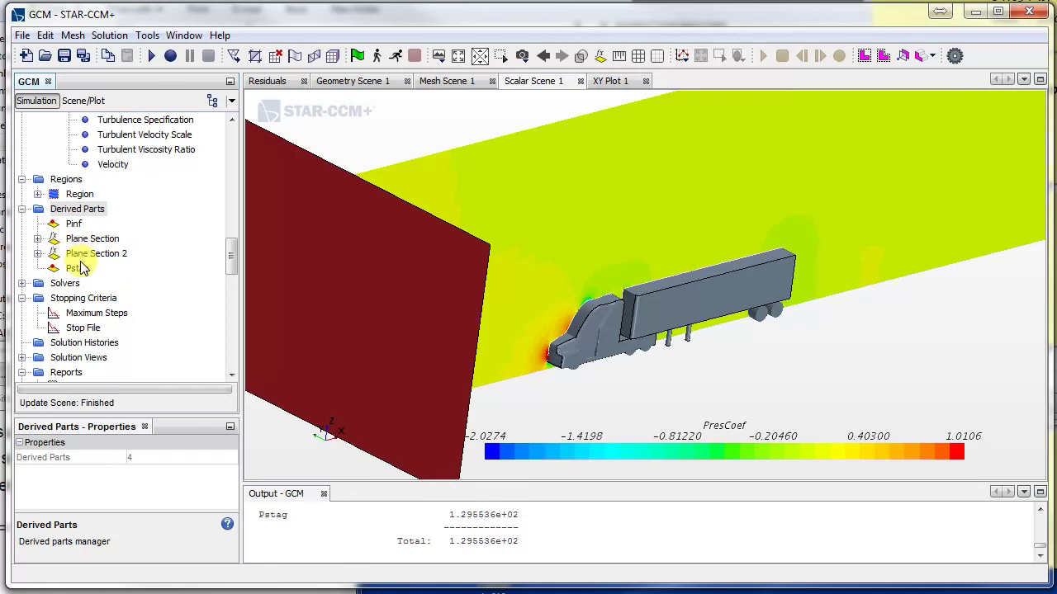
pyautogui.scroll(3, 83, 268)
pyautogui.scroll(-2, 99, 278)
pyautogui.click(90, 299)
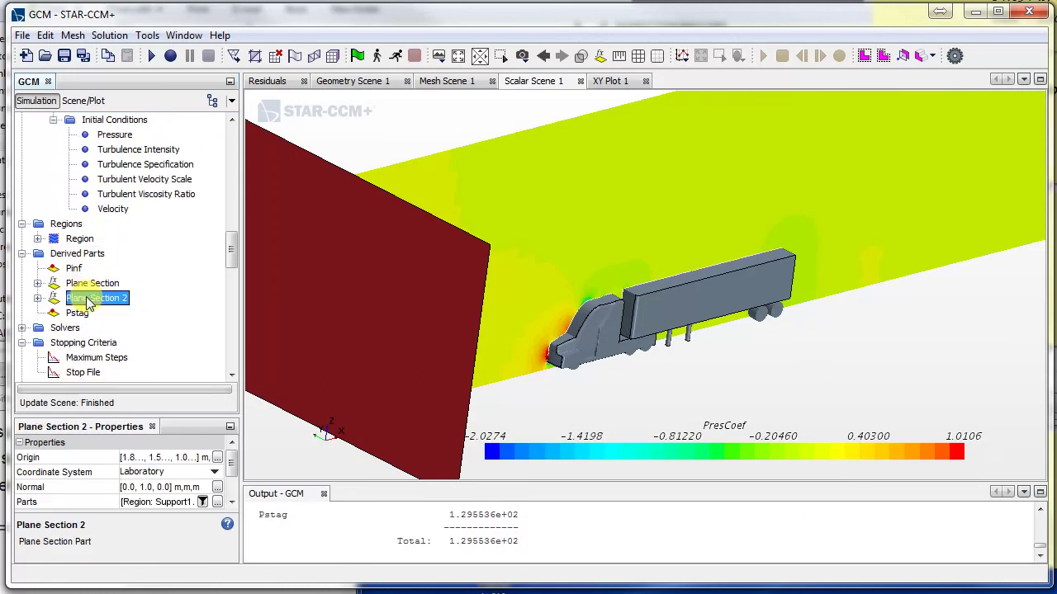
pyautogui.rightClick(105, 299)
pyautogui.click(136, 471)
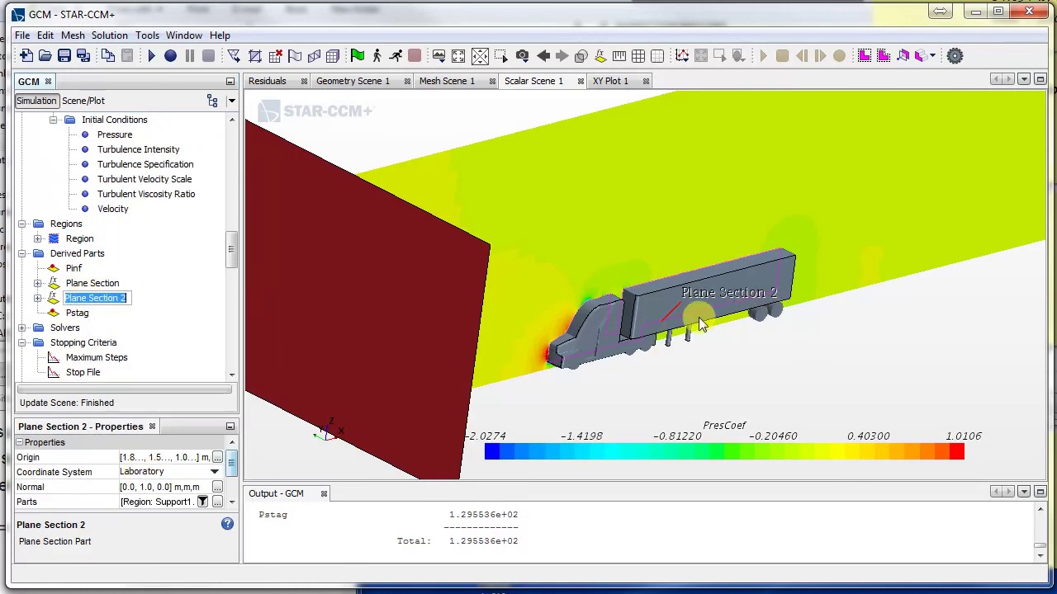